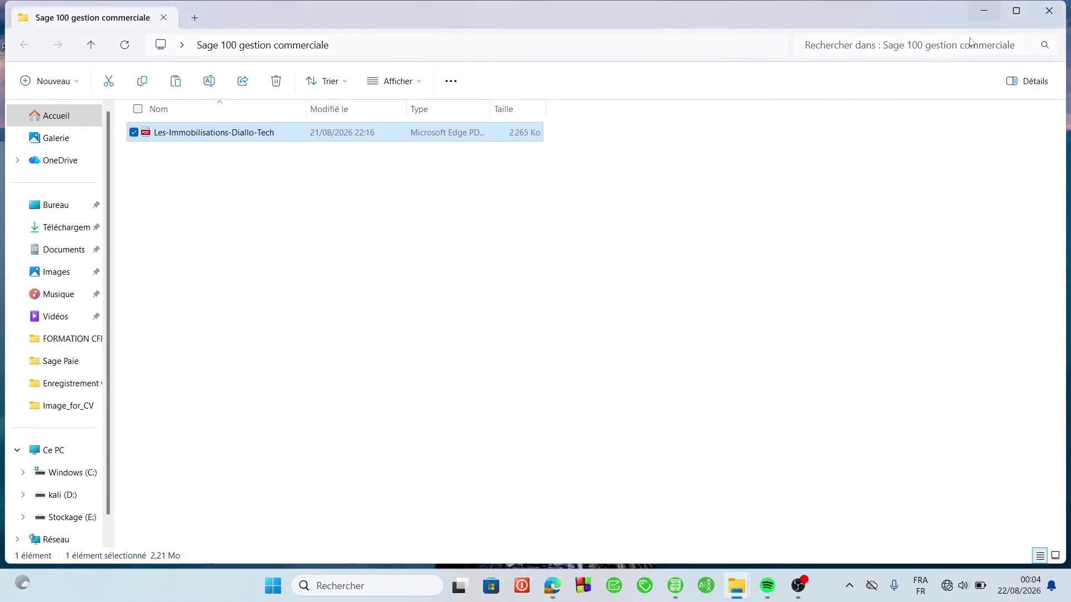
- Bring the Sage 100 Immobilisations i7 window in front of the File Explorer folder
left_click(845, 334)
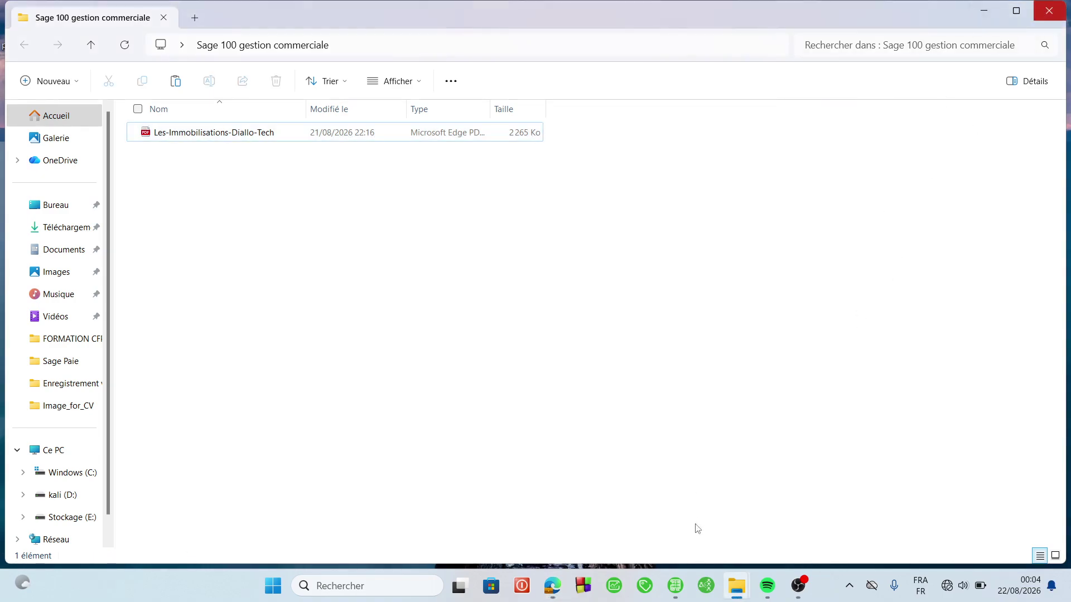
mouse_move(676, 599)
left_click(675, 516)
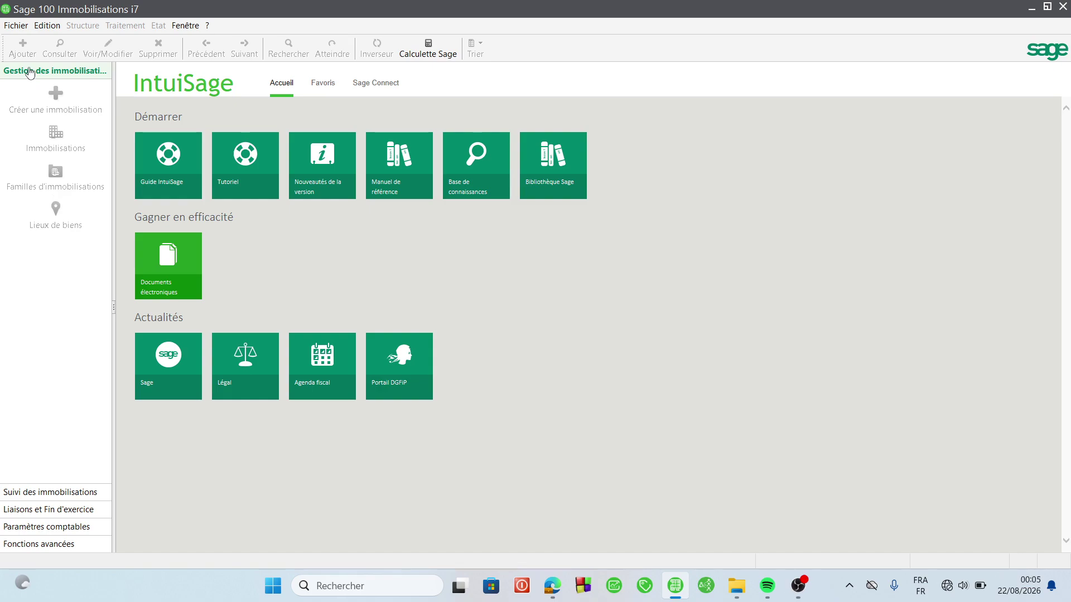
- Start a new asset file named 'Sage Immo'
left_click(16, 26)
left_click(35, 38)
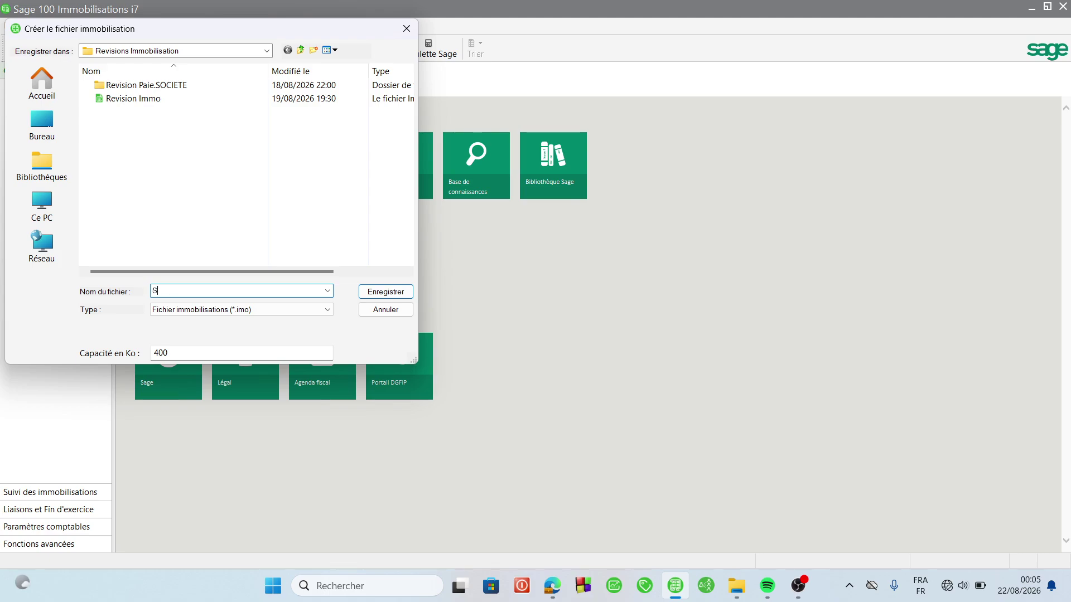
type("age Immo")
- Navigate the save dialog to the desktop's Revisions Immobilisation folder
left_click(37, 134)
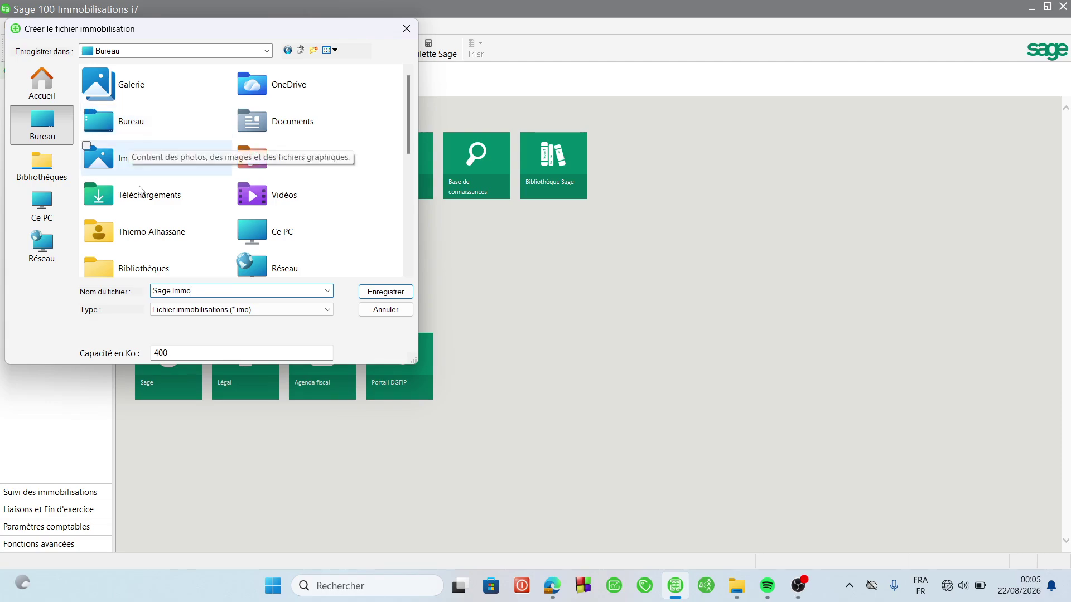
double_click(132, 122)
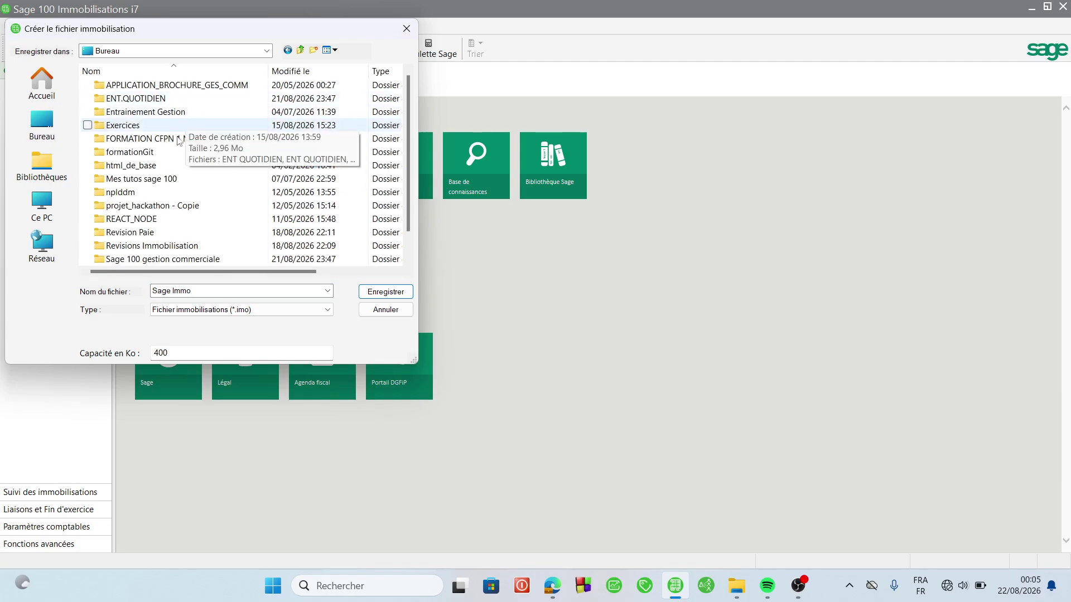
double_click(190, 260)
key("BackSpace")
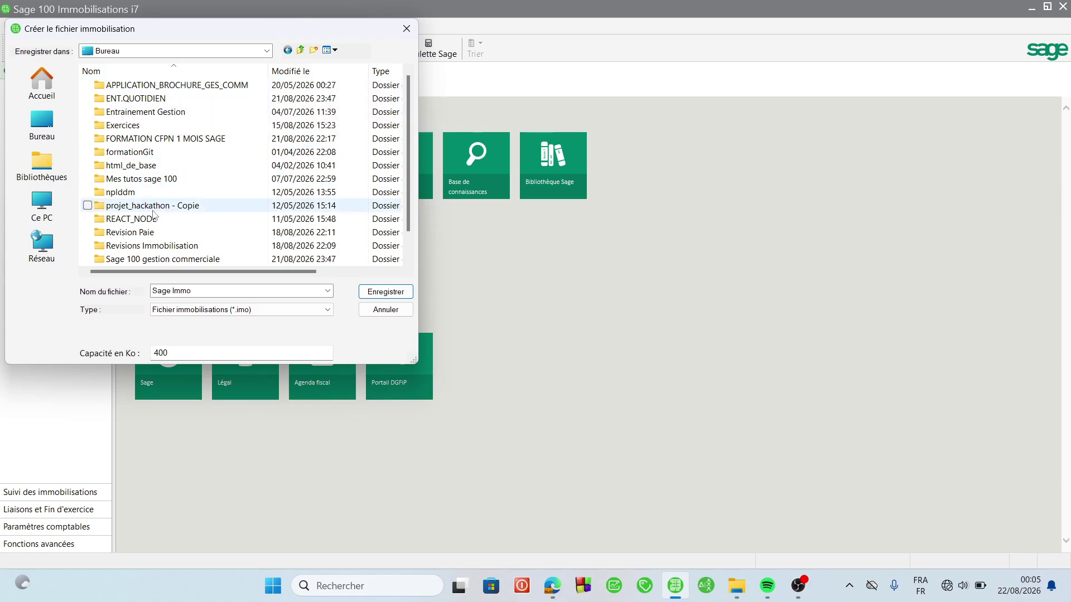
left_click(147, 251)
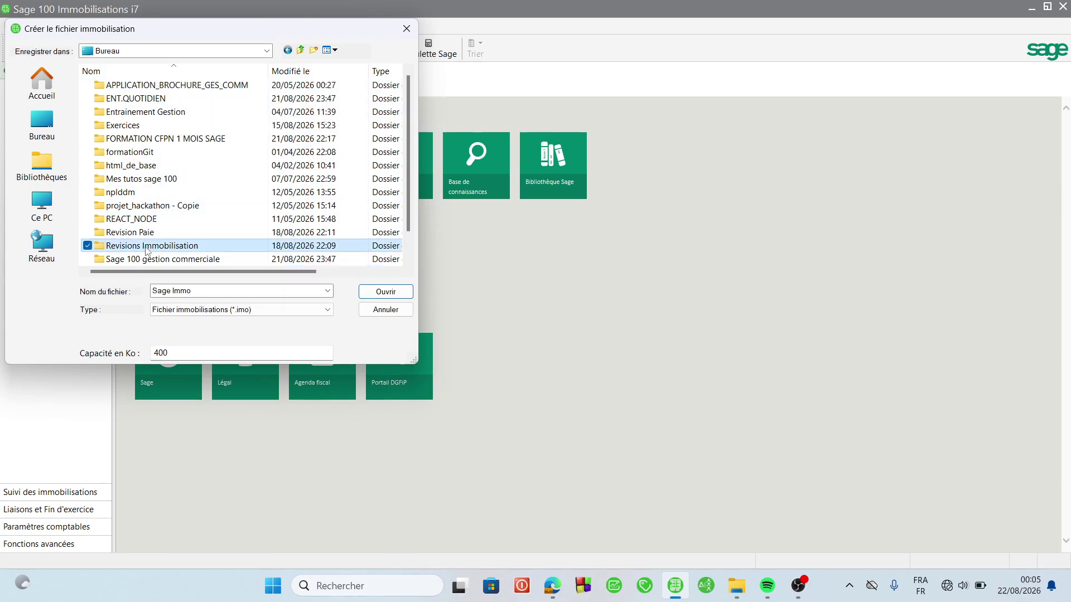
key("Down")
key("Down")
key("Down")
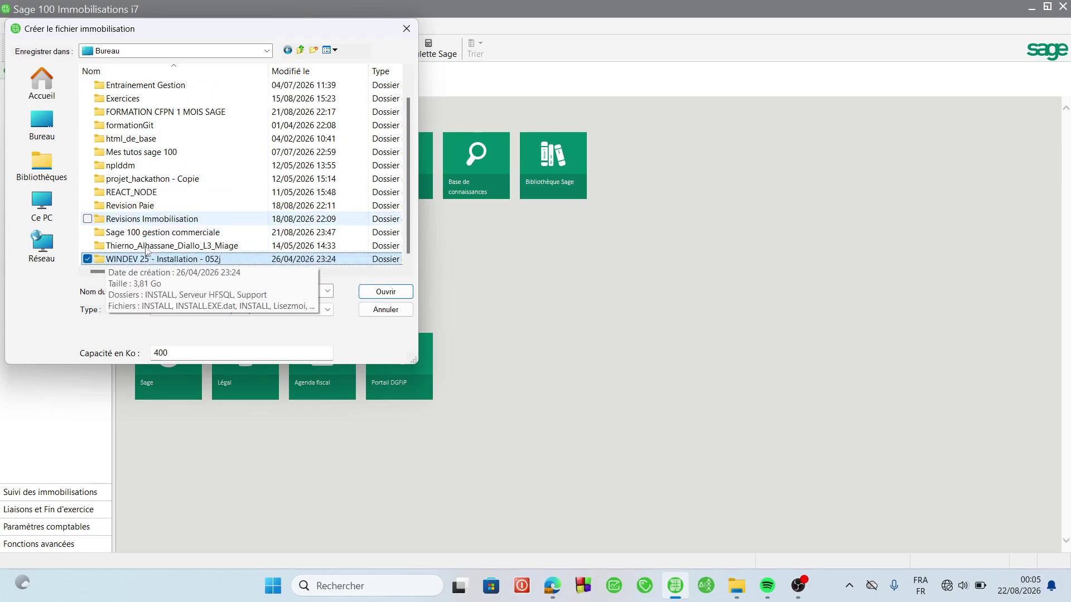
left_click(147, 113)
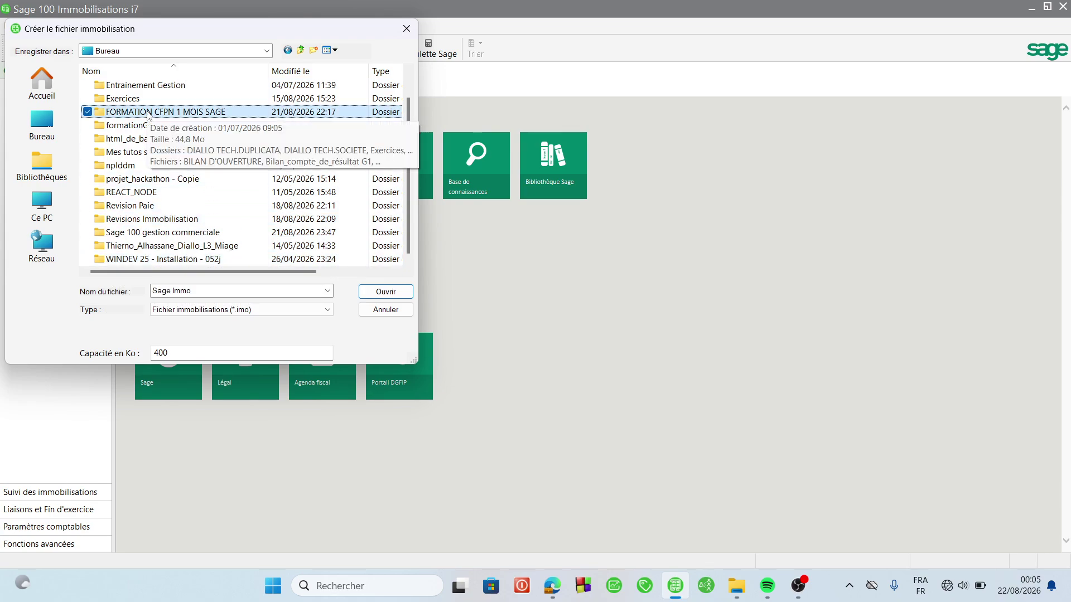
key("Down")
key("Down")
key("Down")
key("Down")
key("Down")
key("Down")
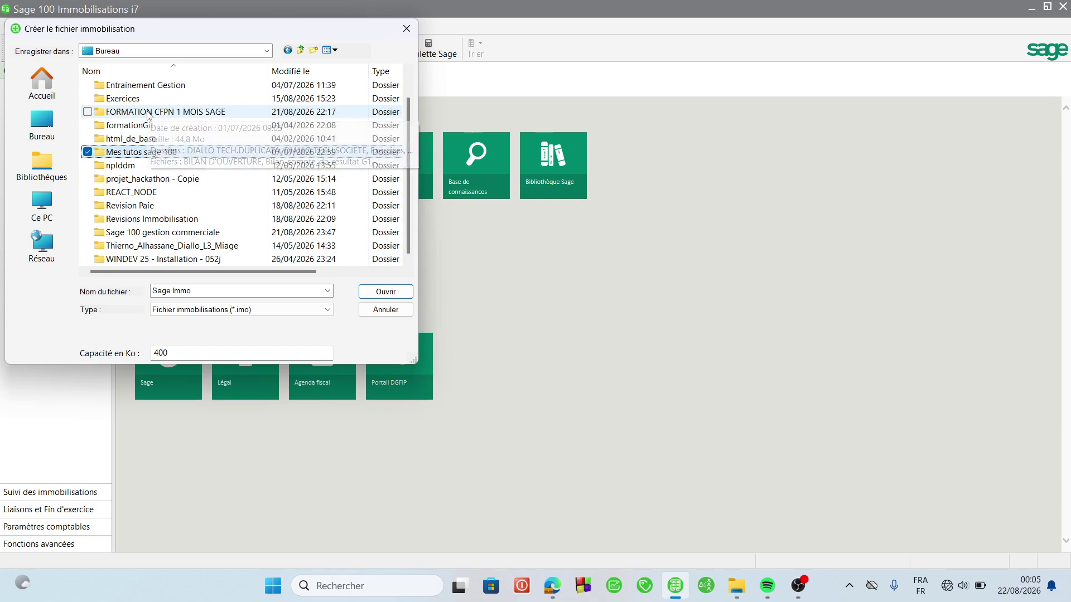
key("Down")
key("Down")
key("Down")
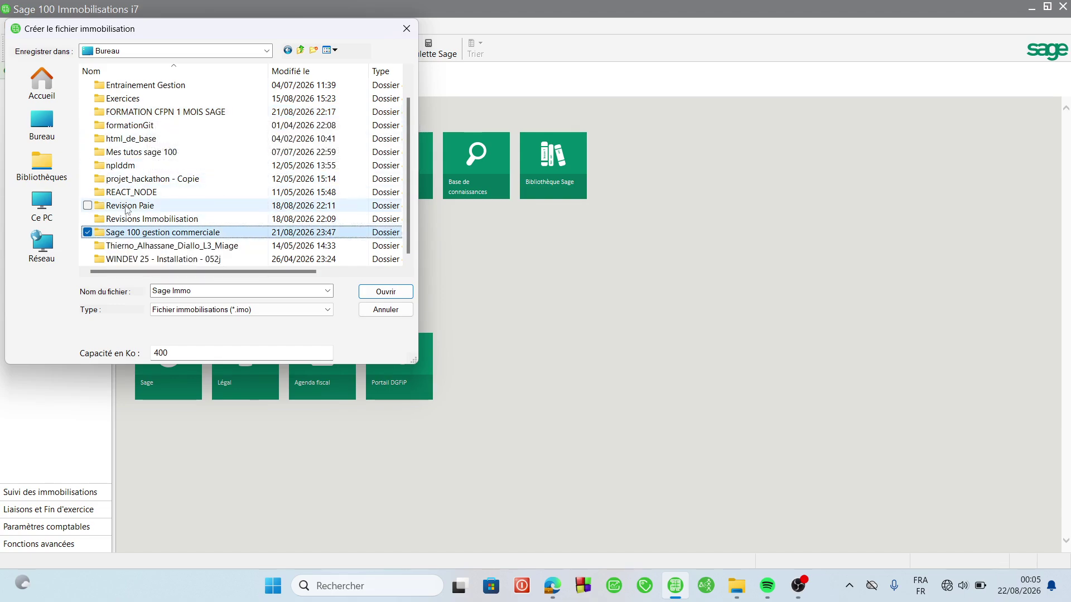
double_click(150, 219)
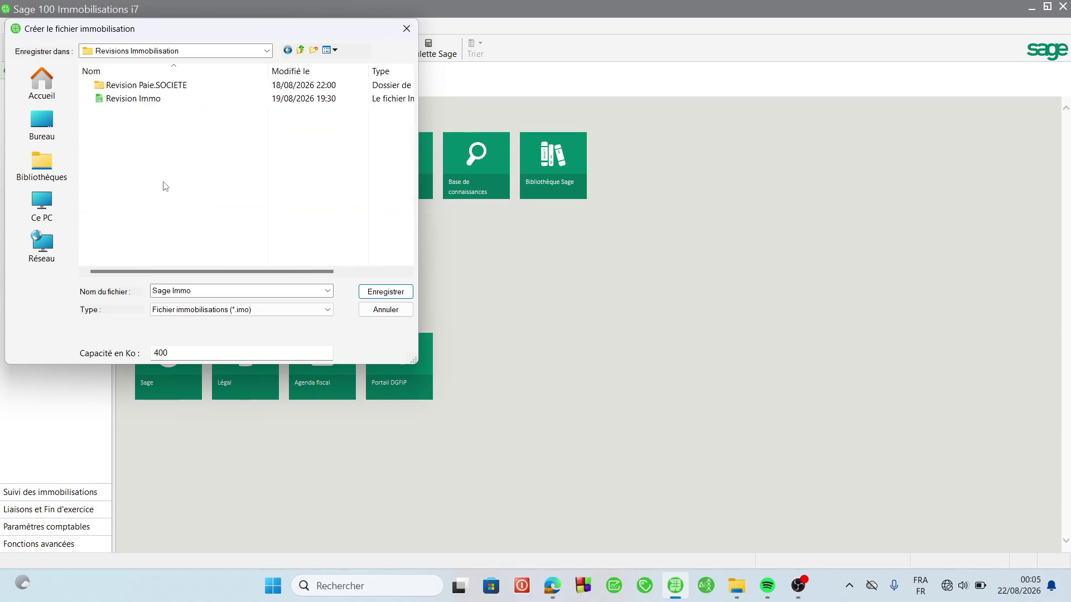
- Create a 'Tutos Immo' folder there and save Sage Immo inside it
key("ctrl+shift+n")
type("T")
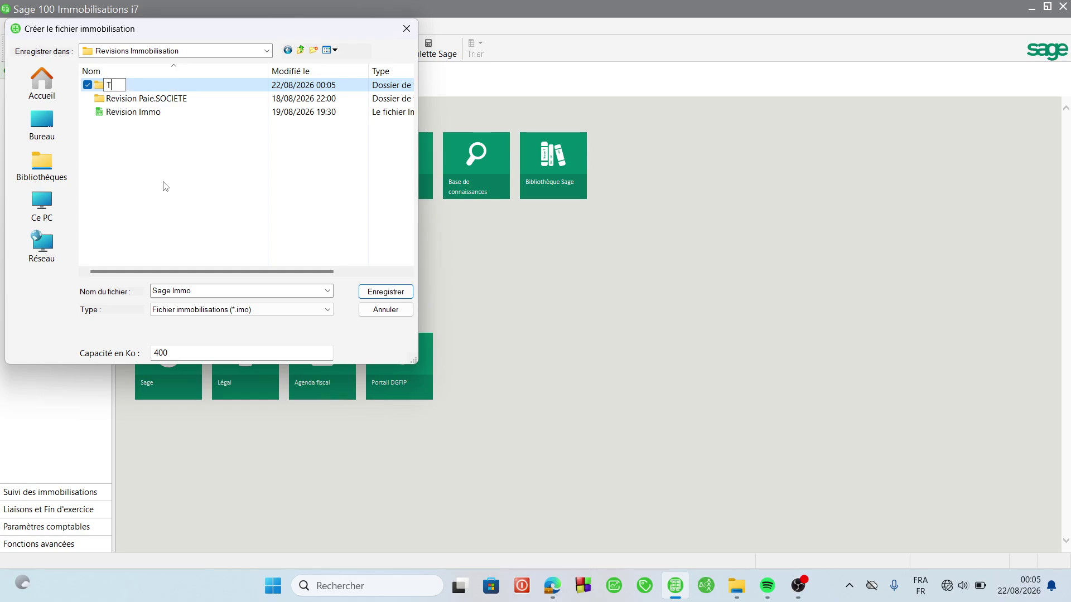
type("utos Immo")
key("Return")
double_click(199, 86)
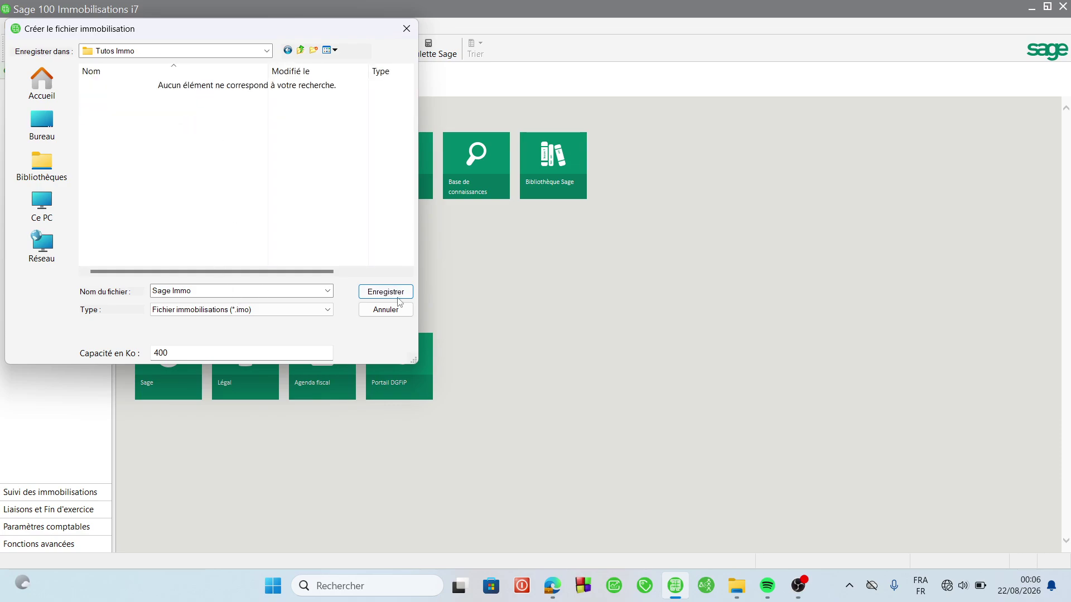
left_click(380, 291)
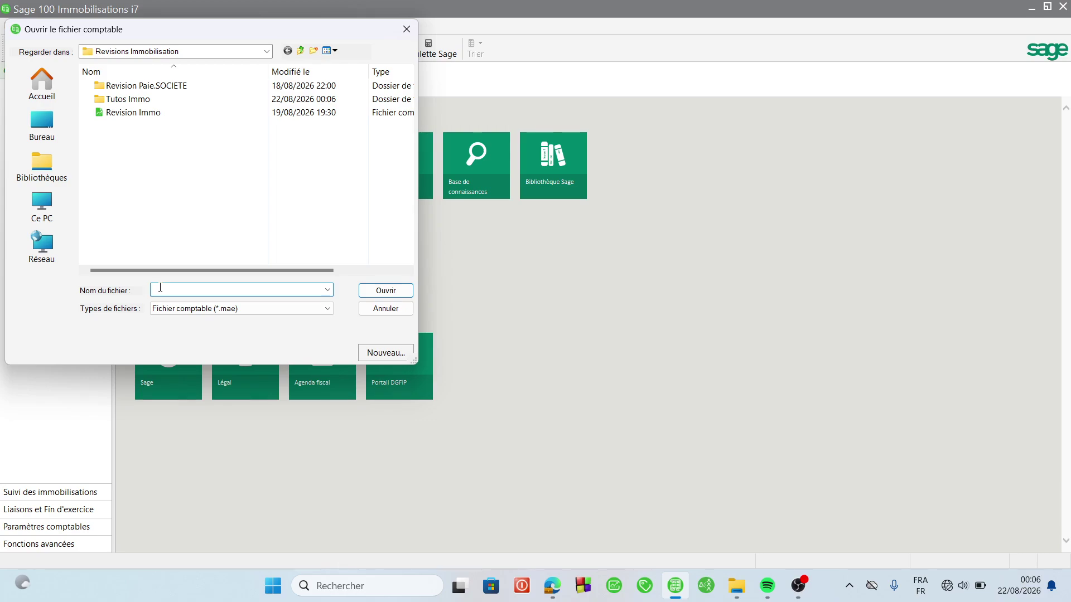
- Create the linked accounting file 'Tuto Immo' in the Tutos Immo folder
type("Tu")
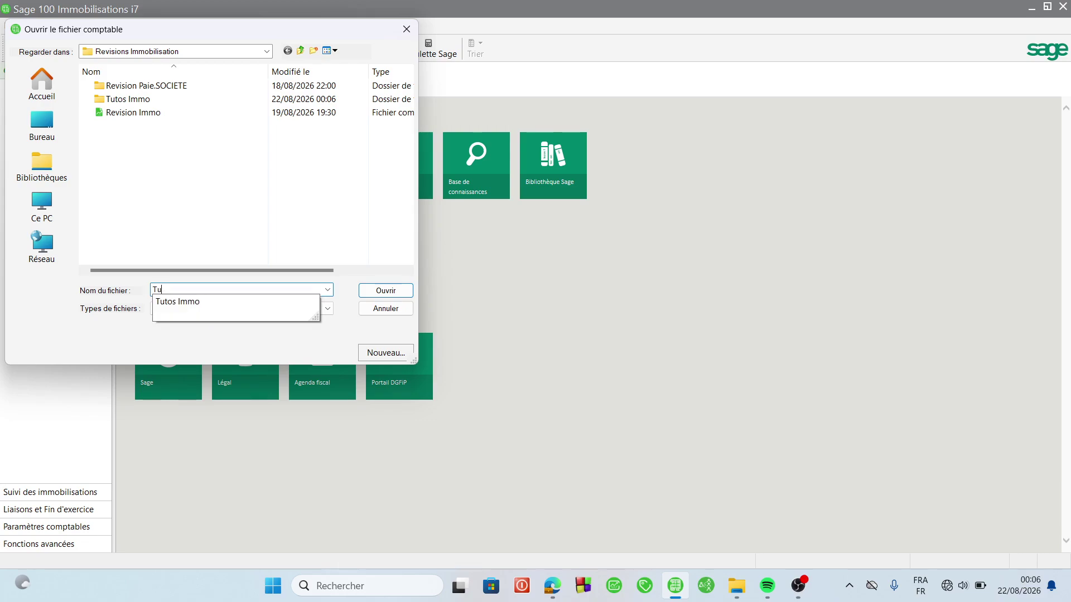
type("to ")
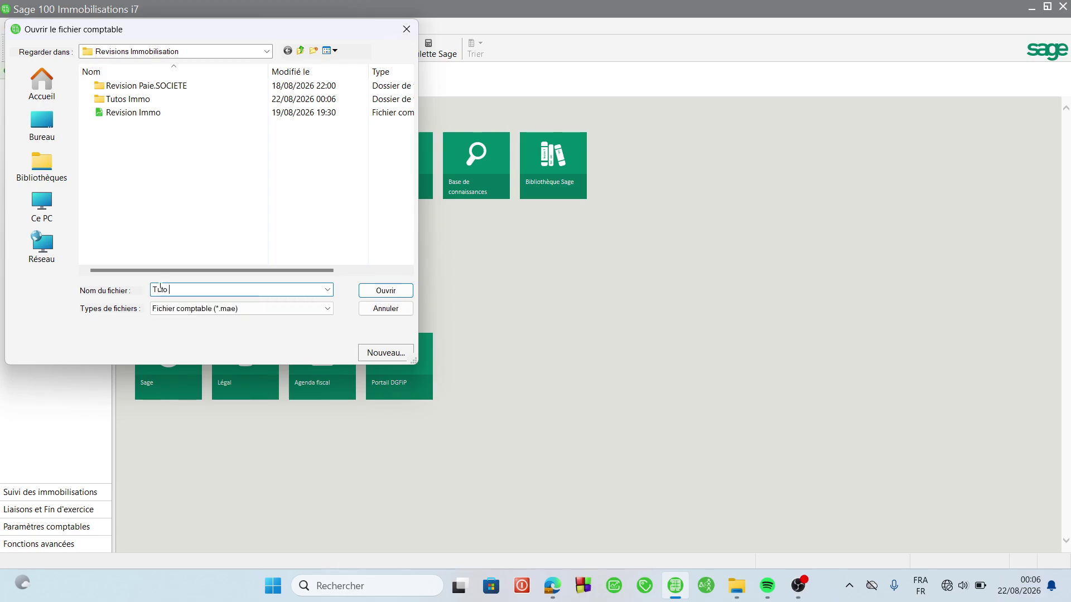
type("Immo")
double_click(180, 104)
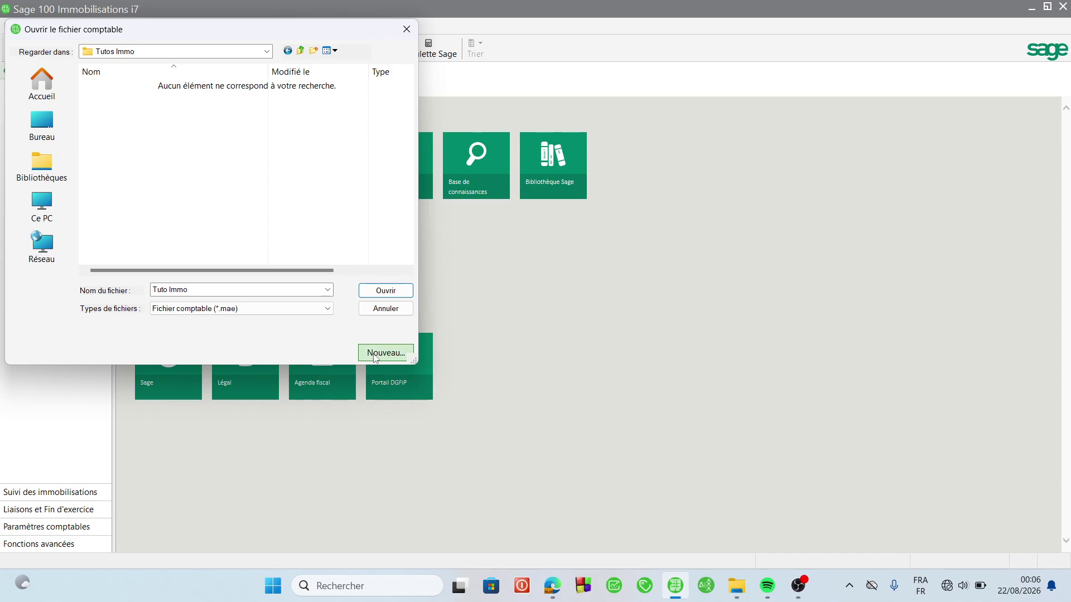
left_click(224, 287)
key("BackSpace")
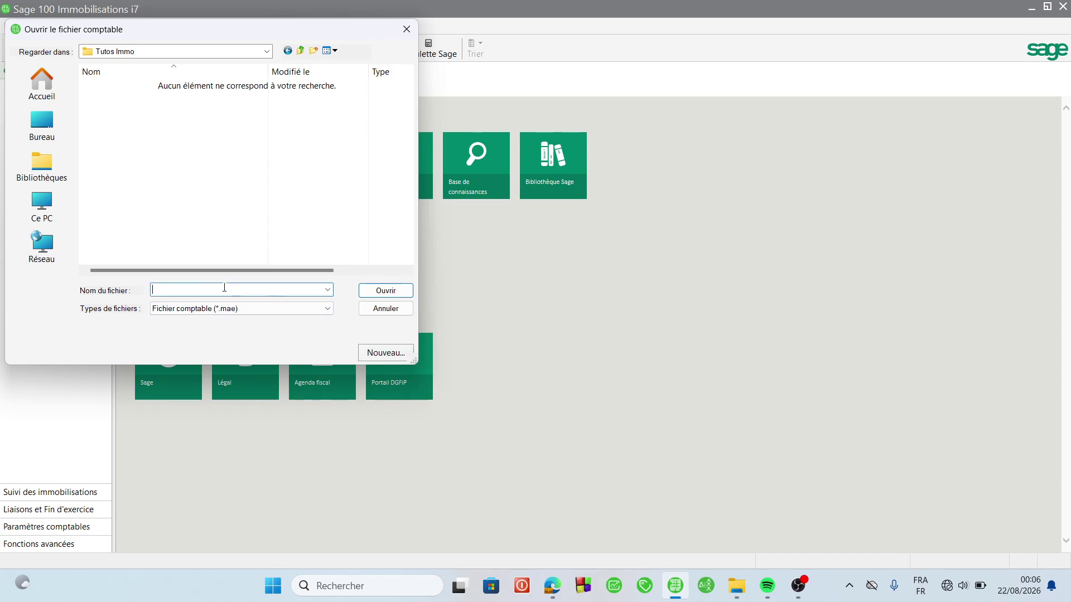
left_click(383, 351)
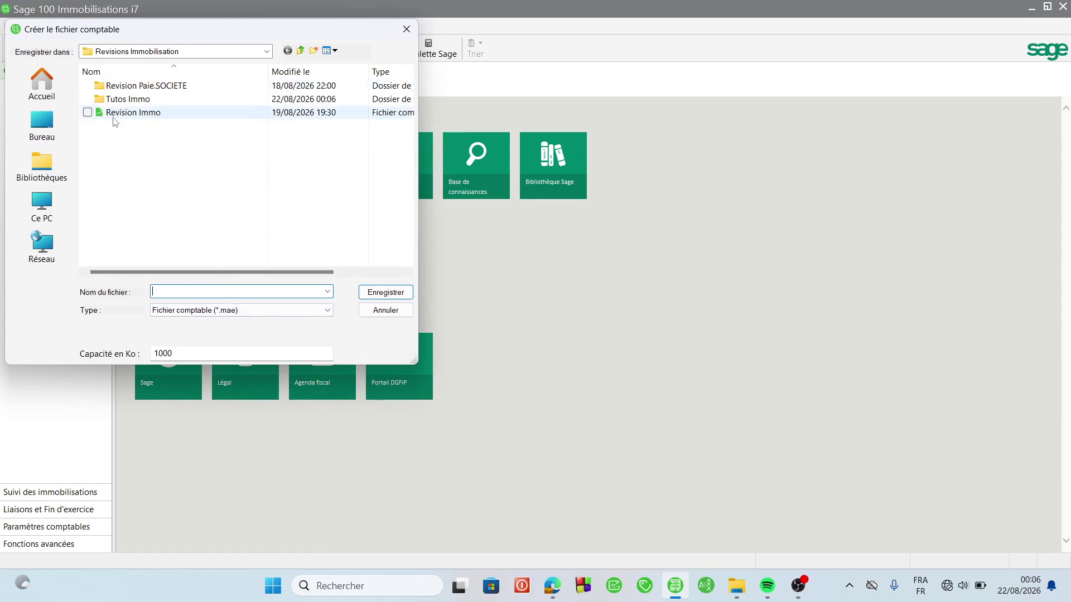
double_click(112, 99)
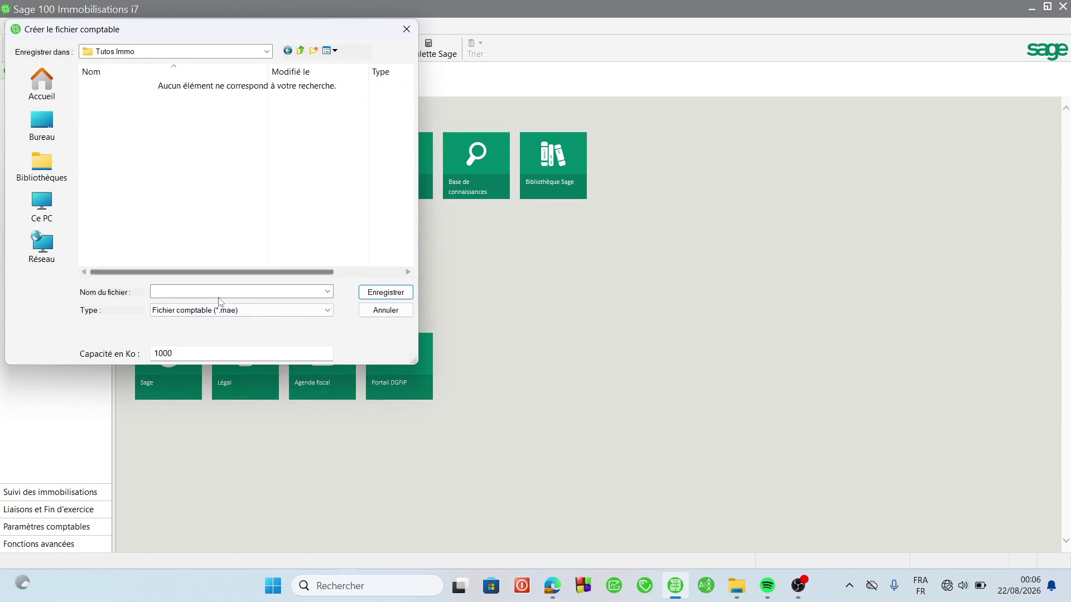
left_click(183, 292)
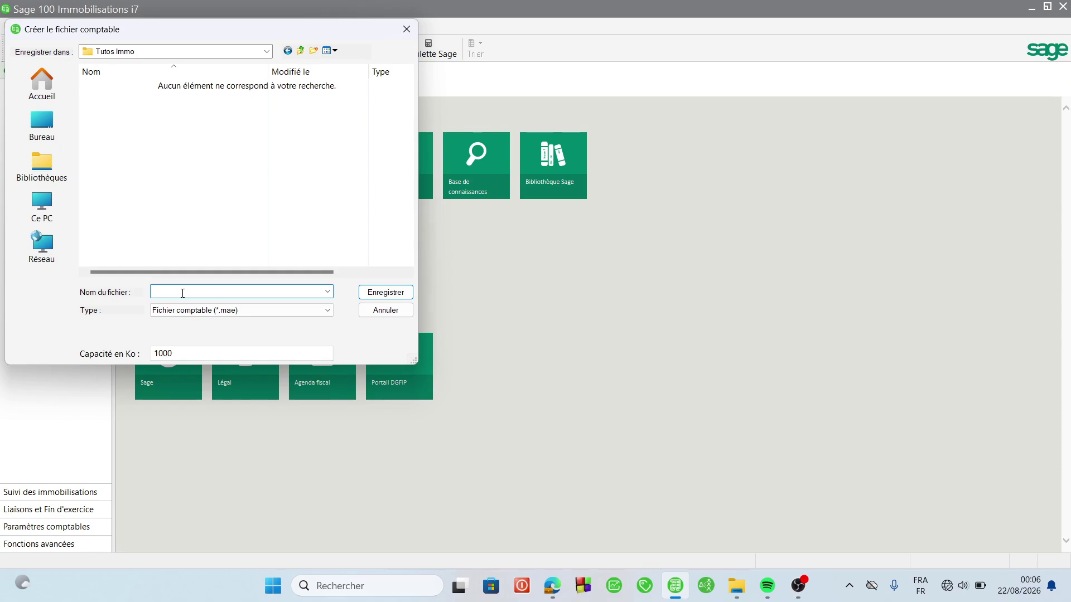
type("Tuto Immo")
left_click(382, 292)
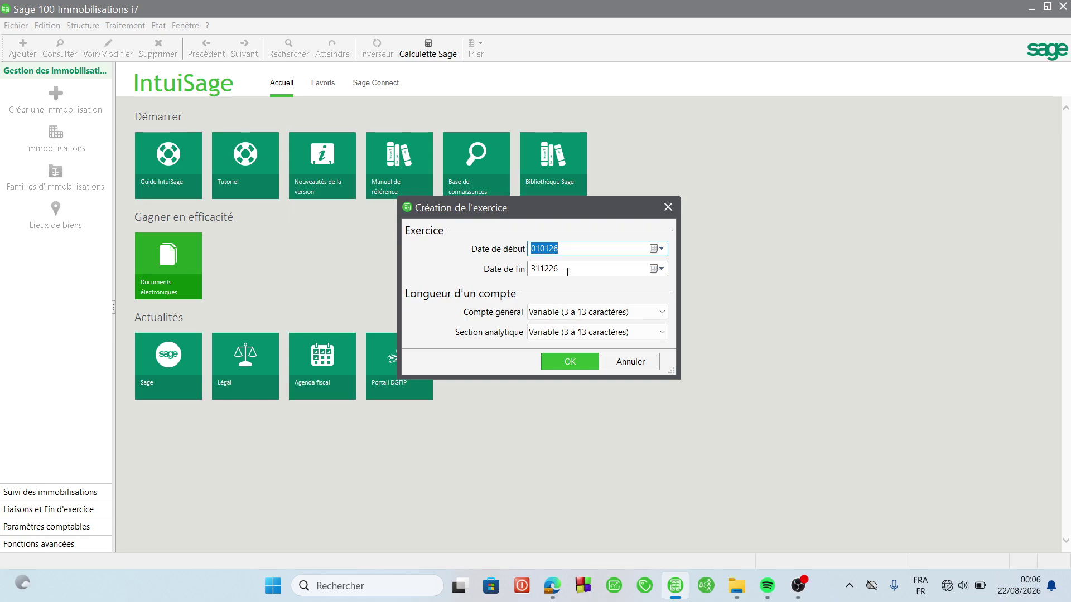
- Set general accounts to 6 characters and create the 010126–311226 exercise
left_click(643, 315)
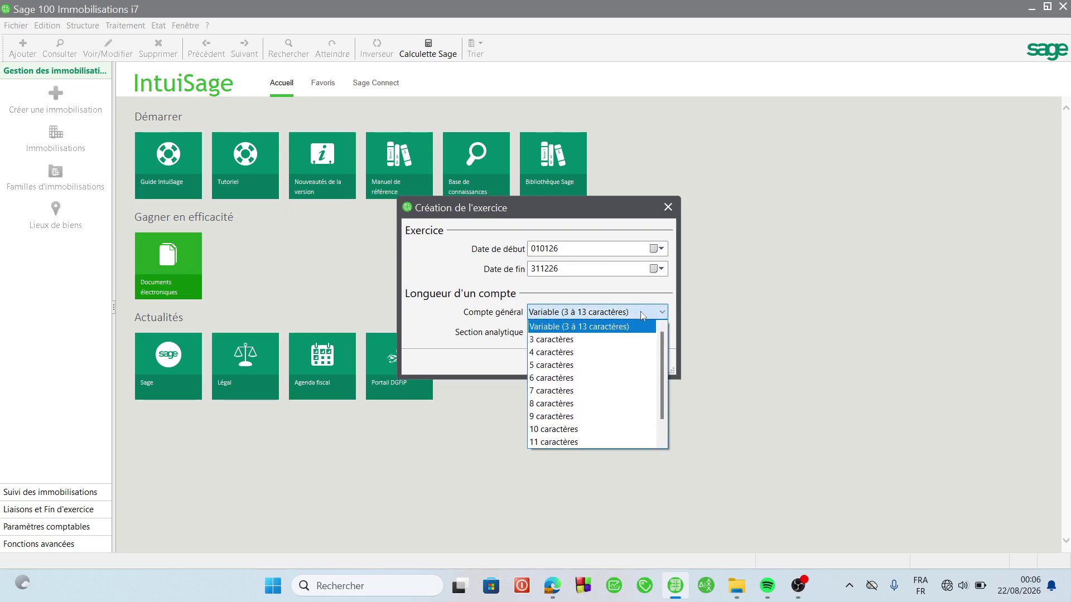
left_click(568, 382)
key("Tab")
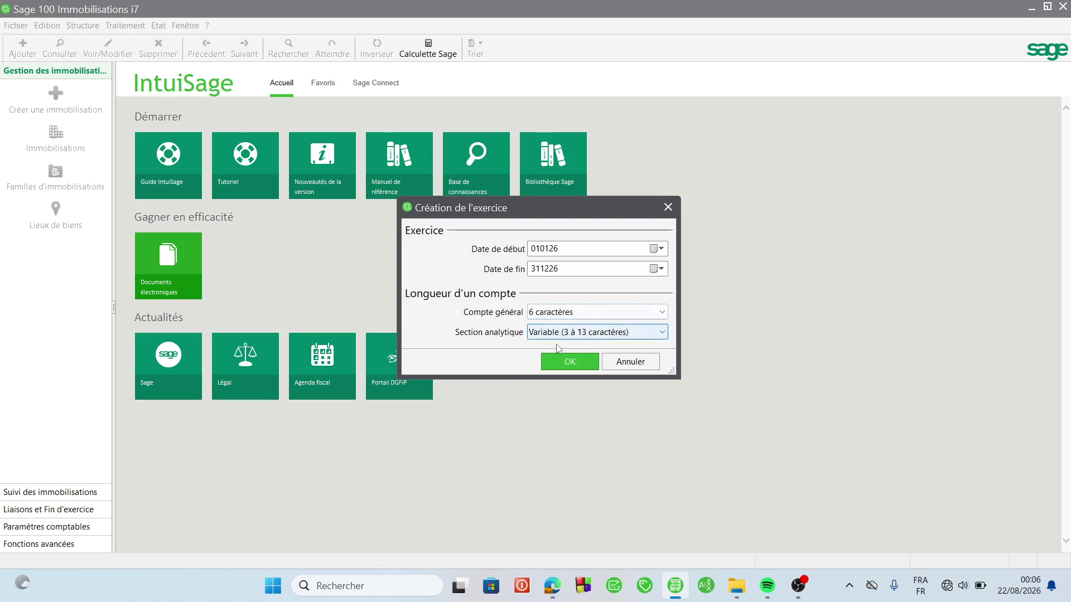
left_click(577, 363)
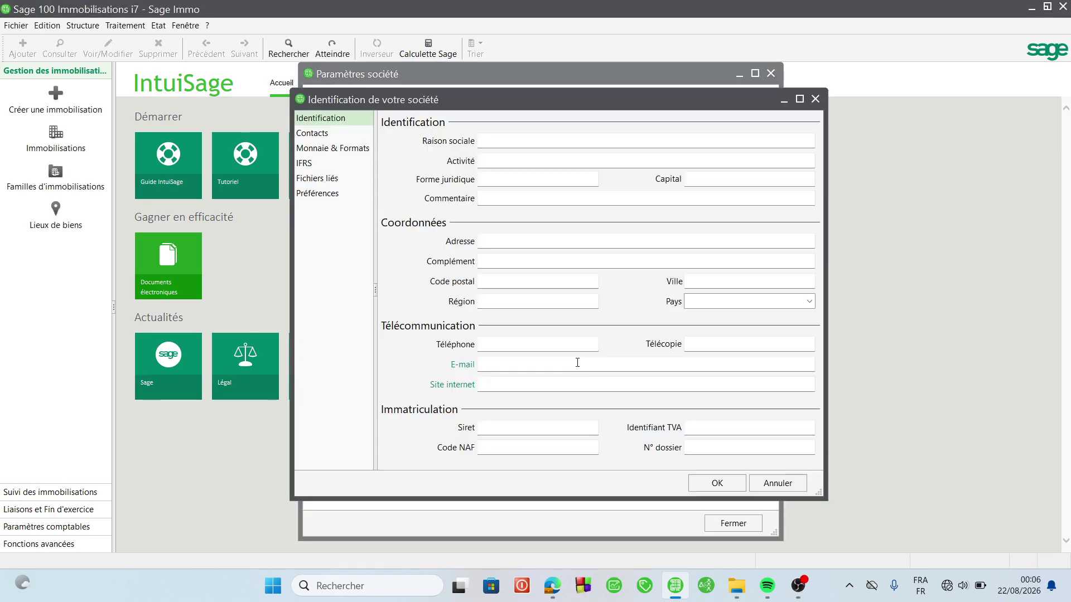
- Dismiss the missing company name error and clear the misplaced field entries
left_click(722, 484)
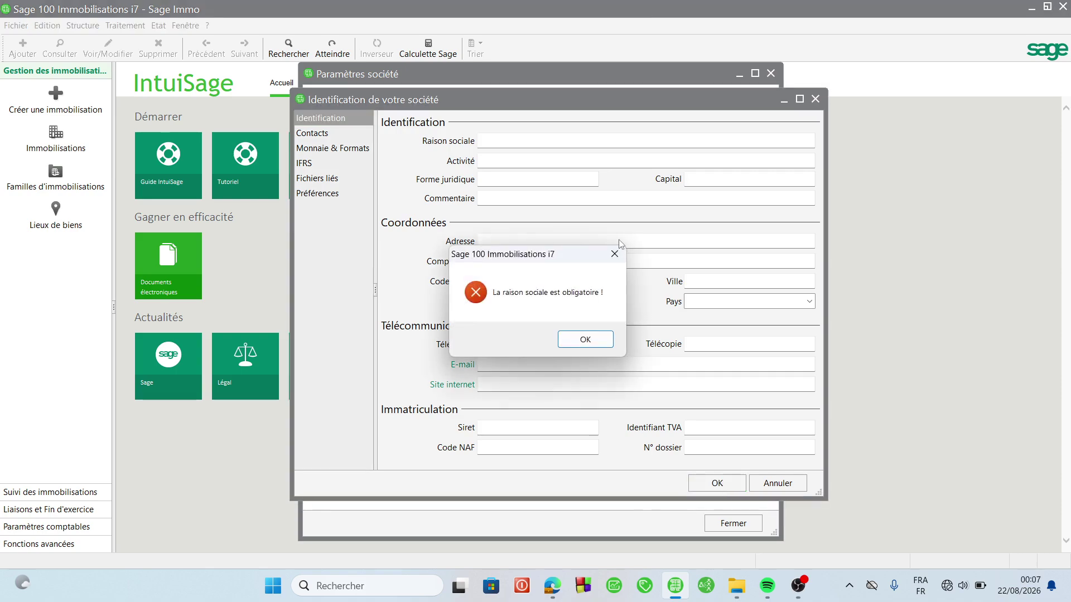
left_click(614, 255)
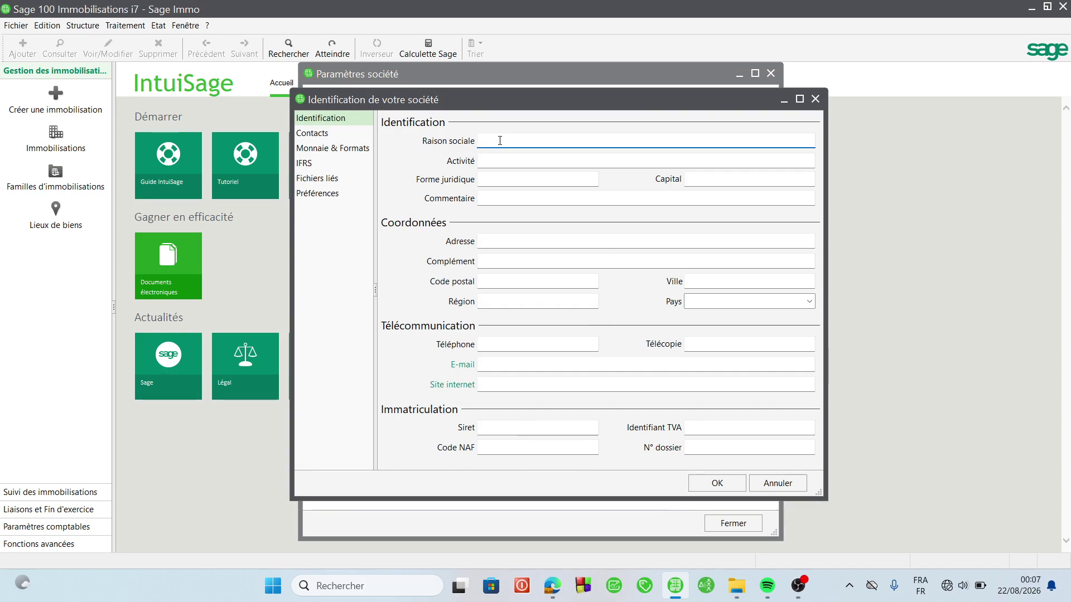
type("Commerce")
key("Tab")
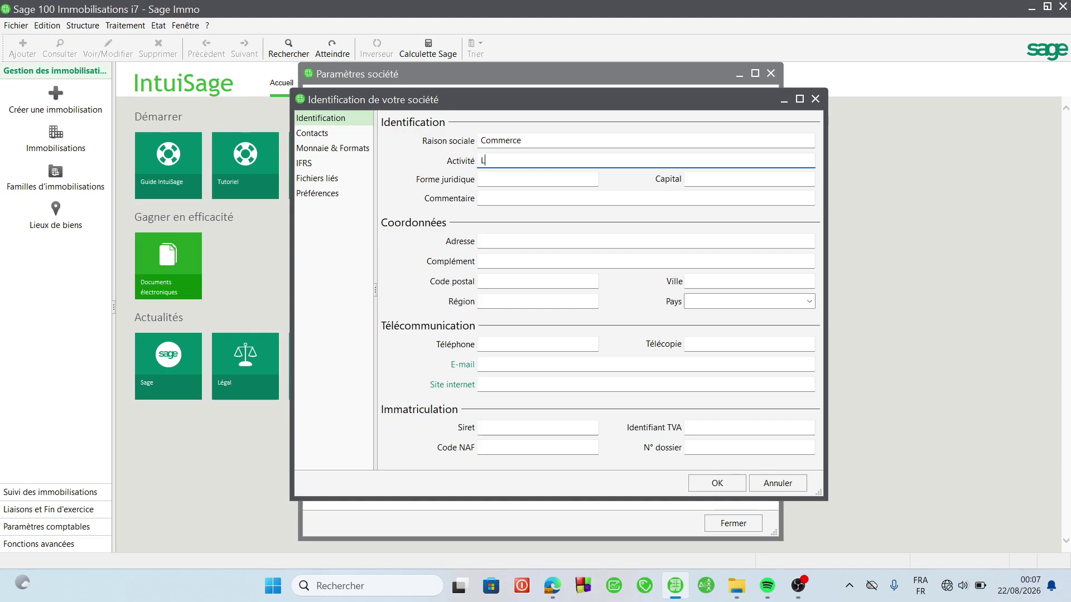
type("Labé")
key("Tab")
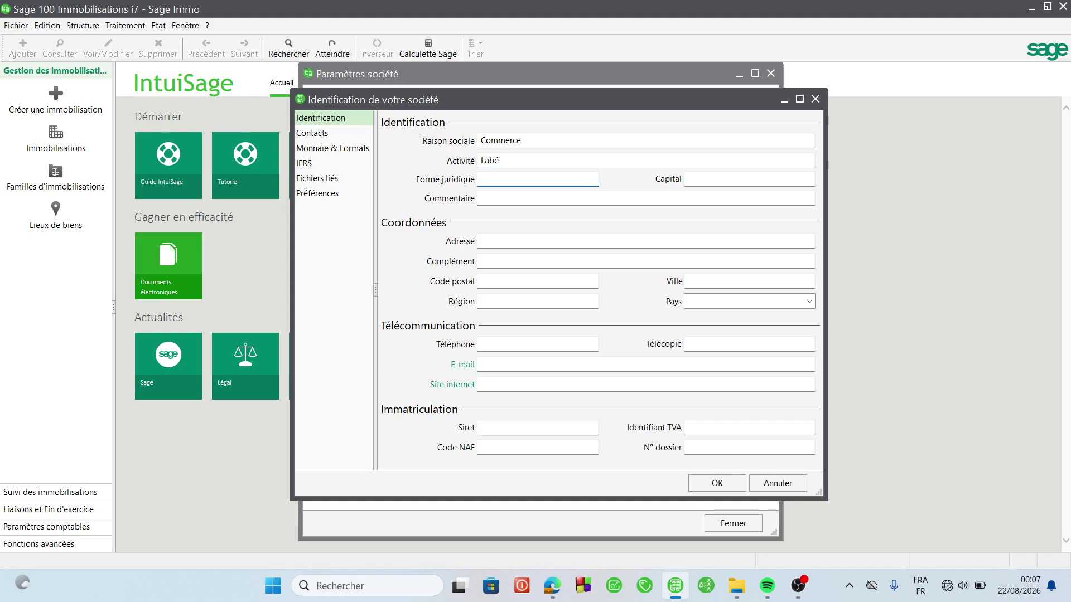
type("SA")
key("Tab")
left_click(480, 197)
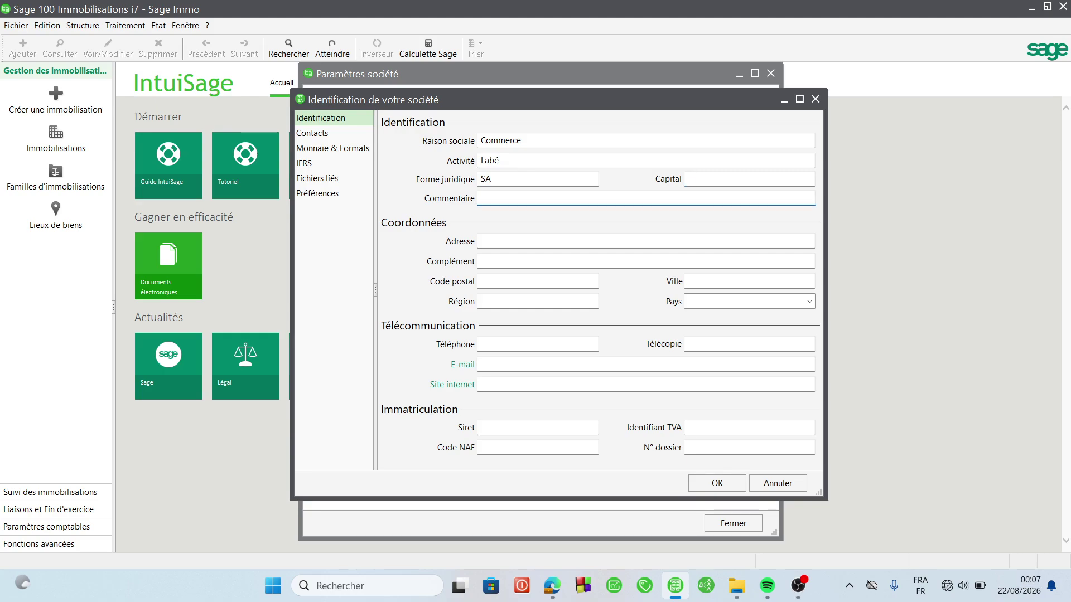
key("Tab")
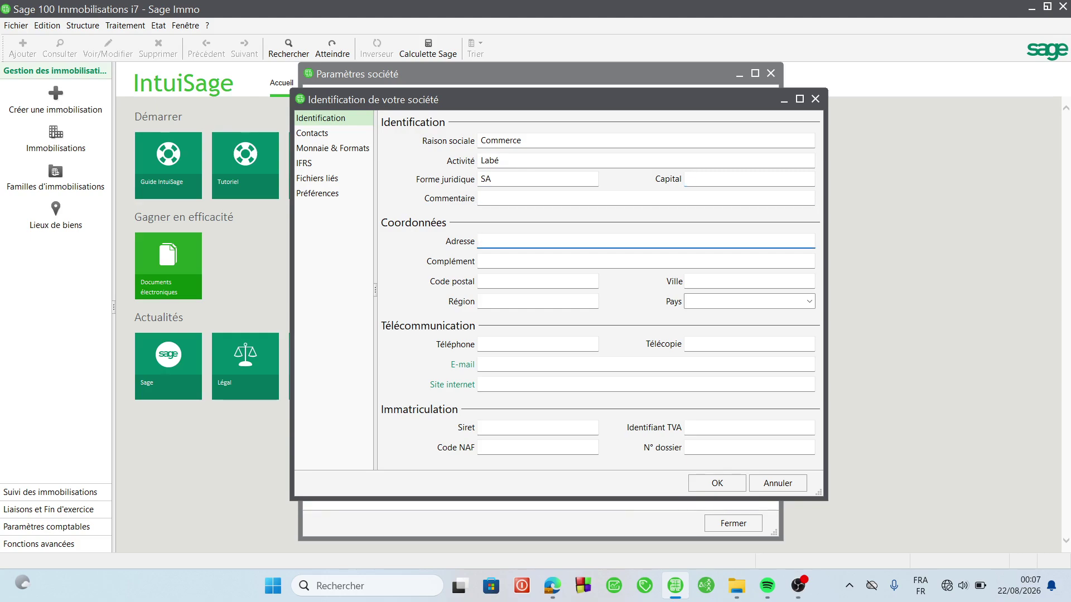
left_click(520, 160)
key("BackSpace")
key("BackSpace")
key("BackSpace")
key("BackSpace")
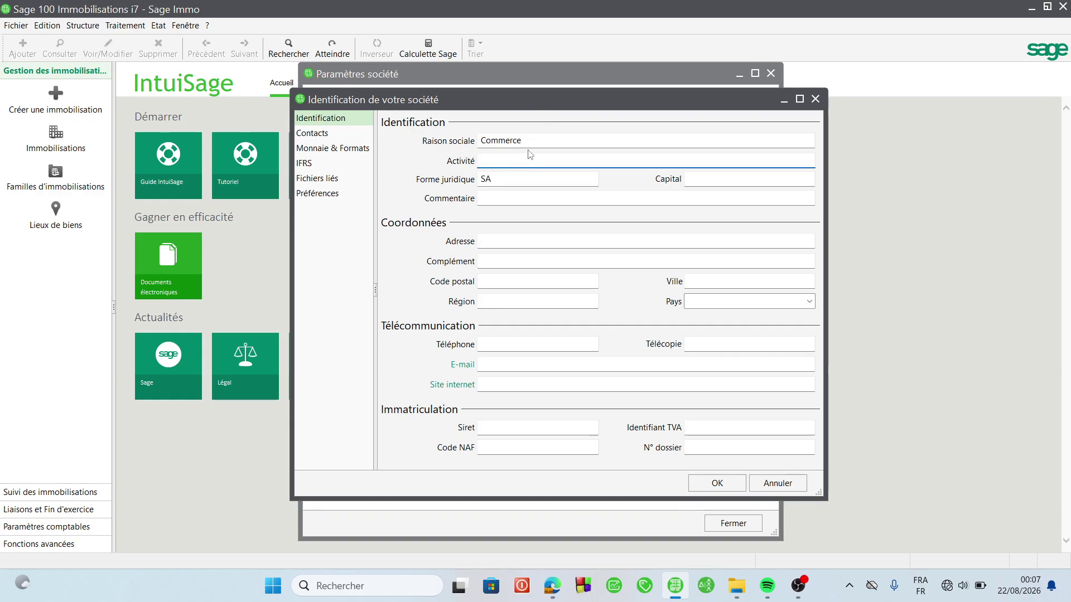
key("shift+Tab")
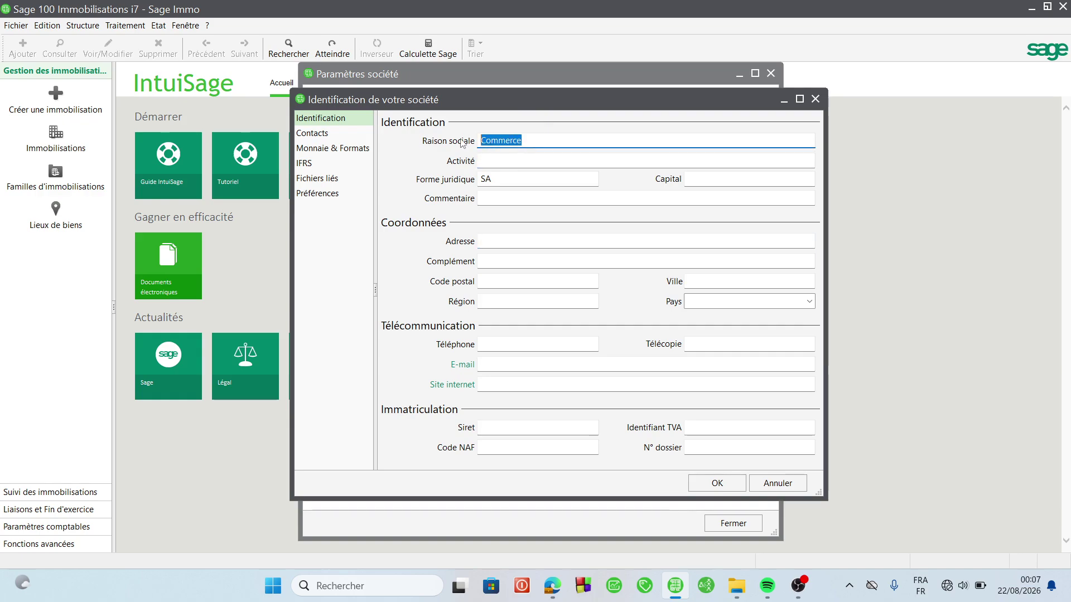
- Enter DIALLO TECH as company name, COMMERCE as activity, and the LABE address lines
type("D")
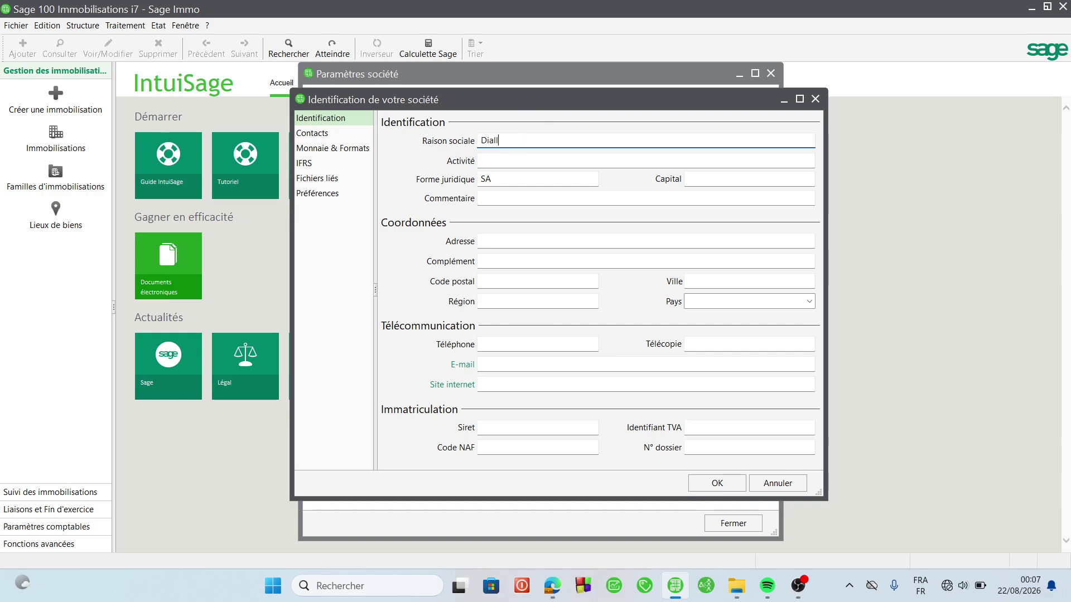
type("IALLO TECH")
key("Tab")
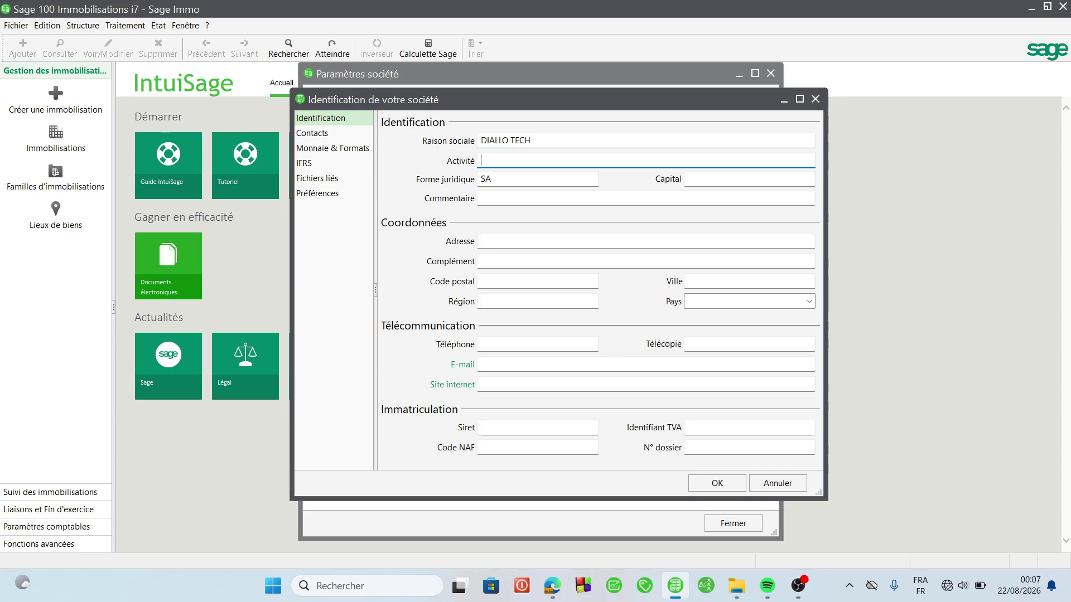
type("COMMERC")
key("Tab")
key("Tab")
key("Tab")
key("Tab")
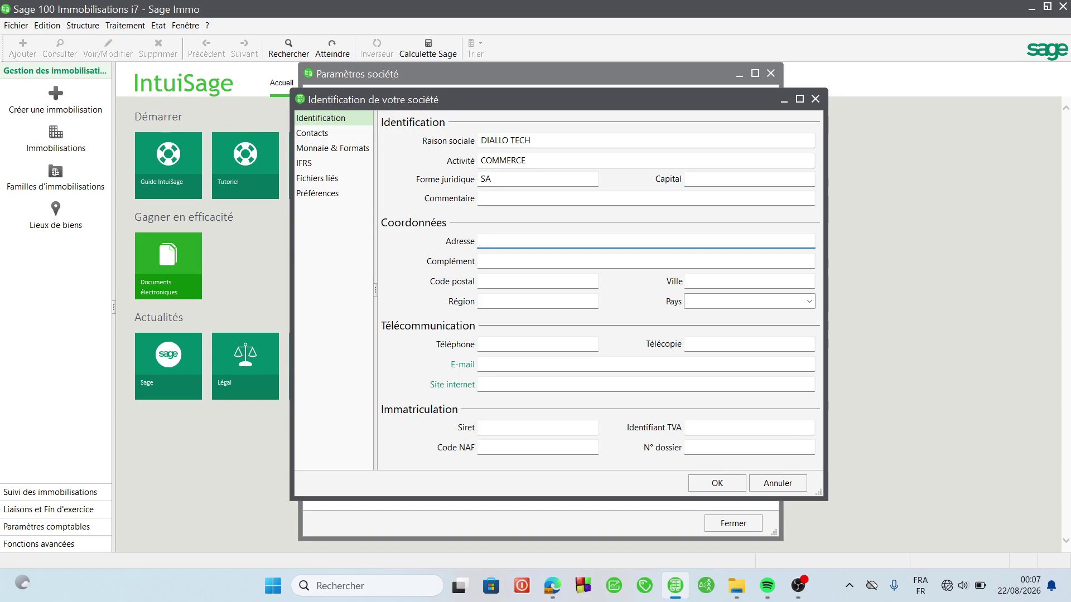
type("LABE")
key("Tab")
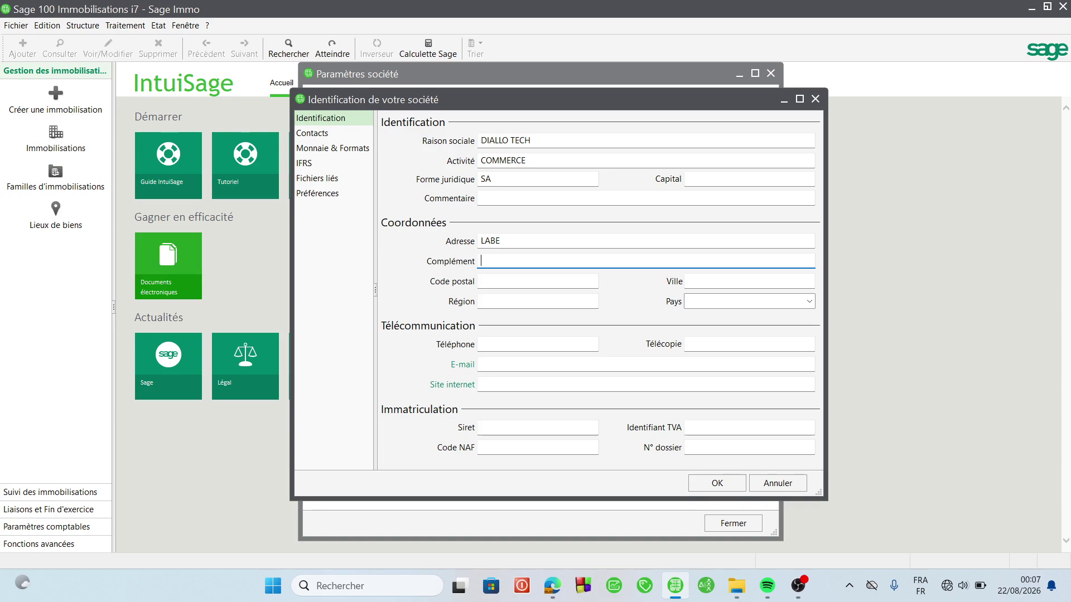
type("CULABE")
key("Tab")
key("Tab")
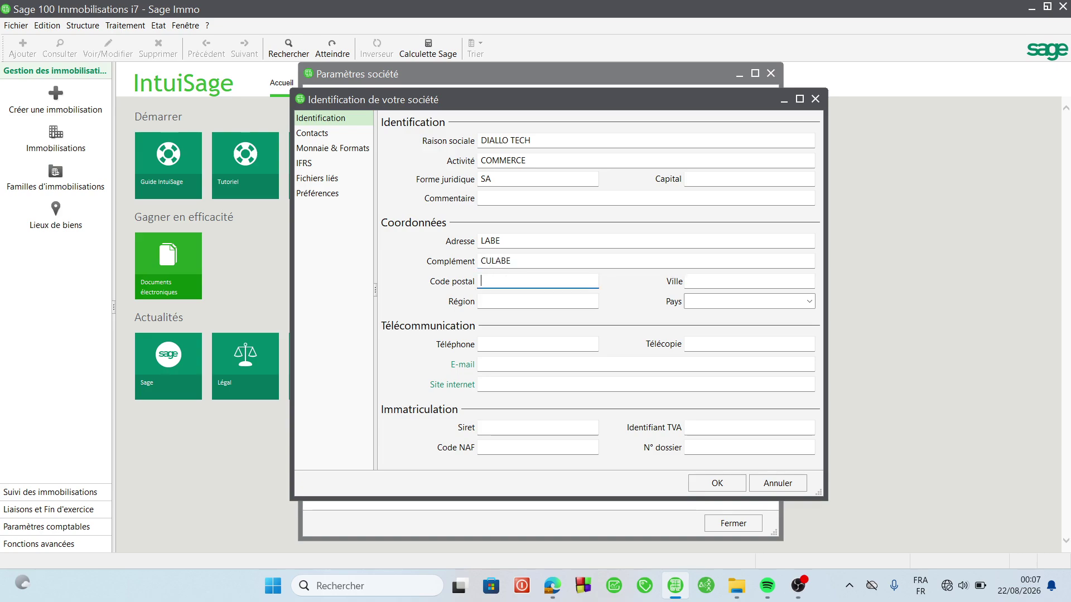
type("LABE")
- Set country GUINEE and the company phone number, then save and close the settings
key("Tab")
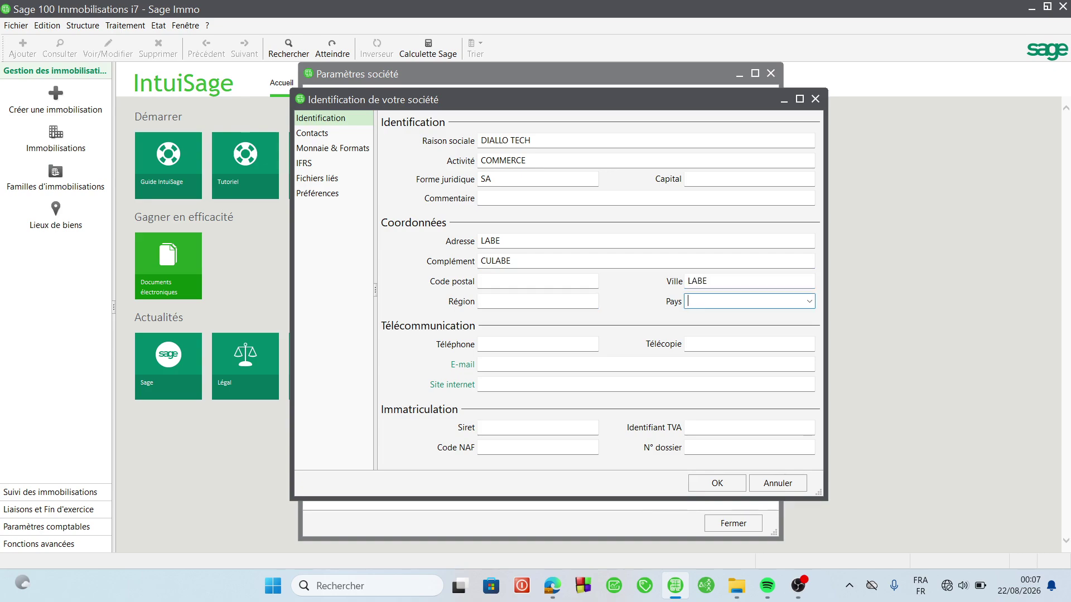
type("GUINEE")
key("Tab")
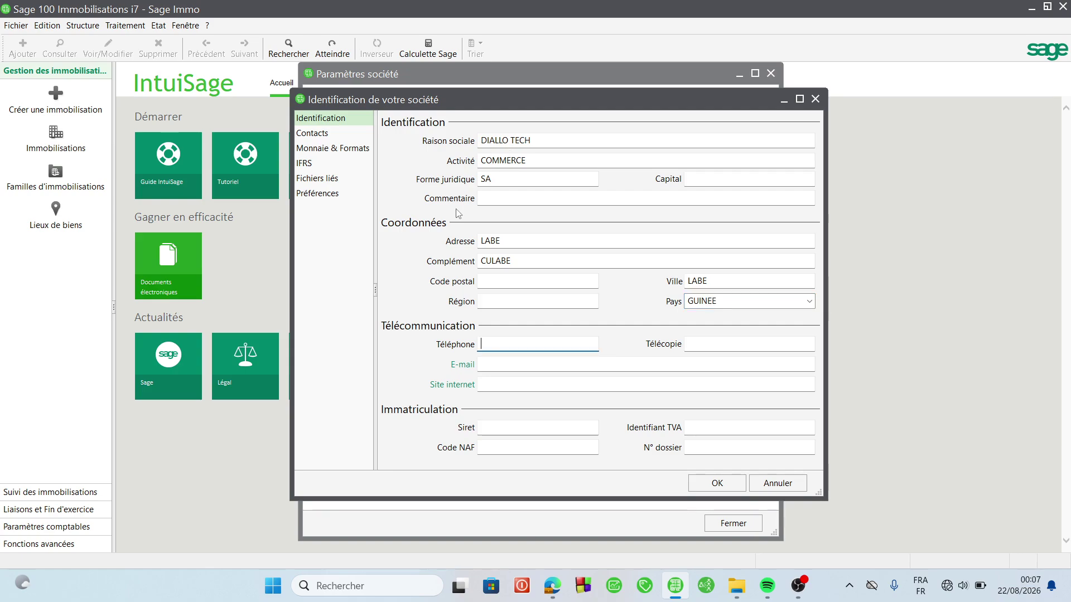
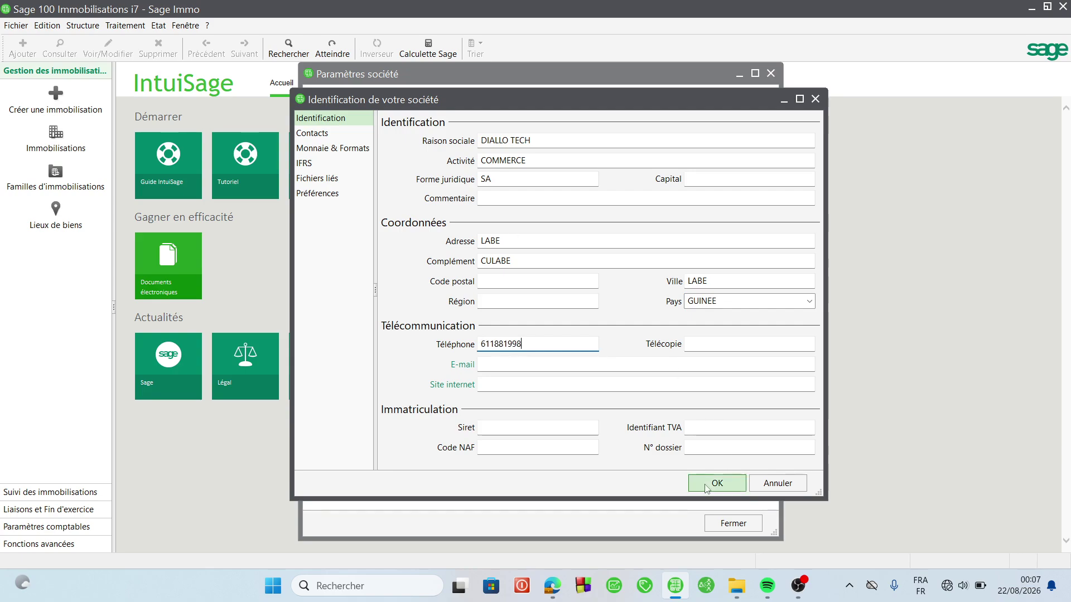
left_click(707, 488)
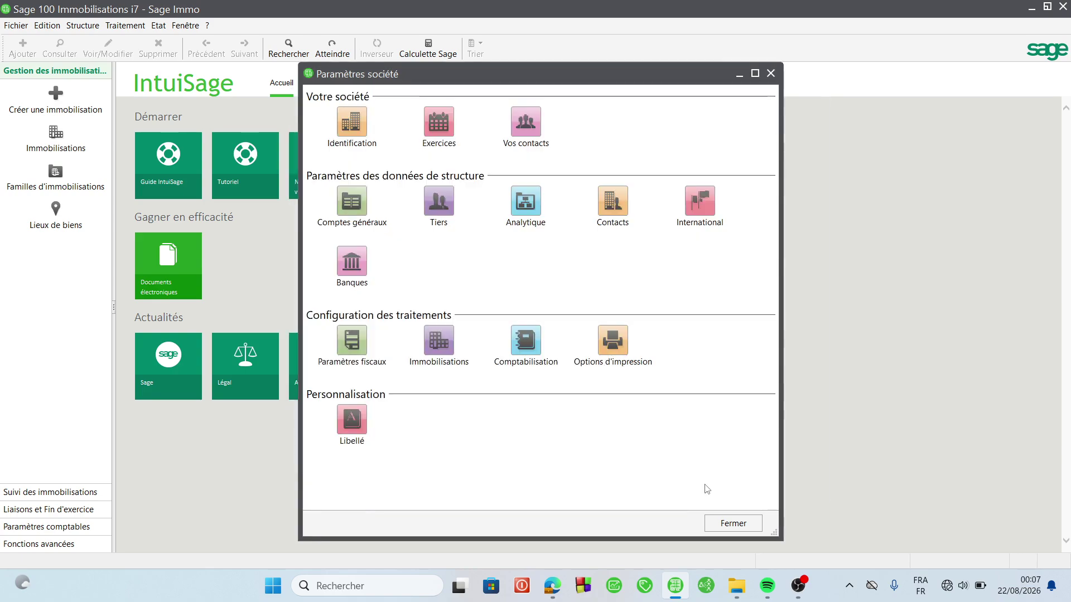
left_click(734, 524)
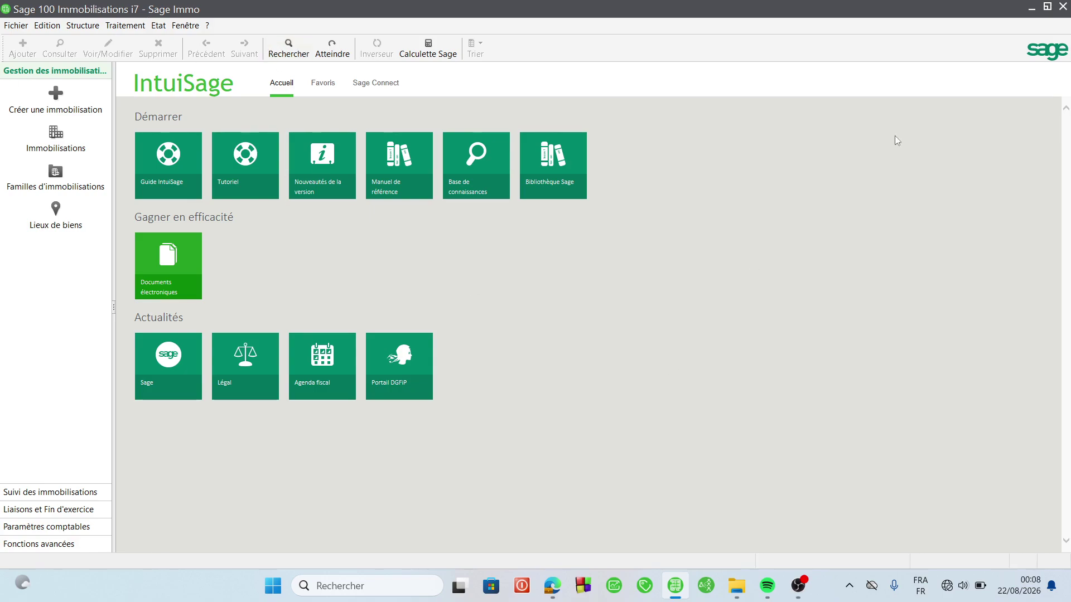
left_click(1061, 9)
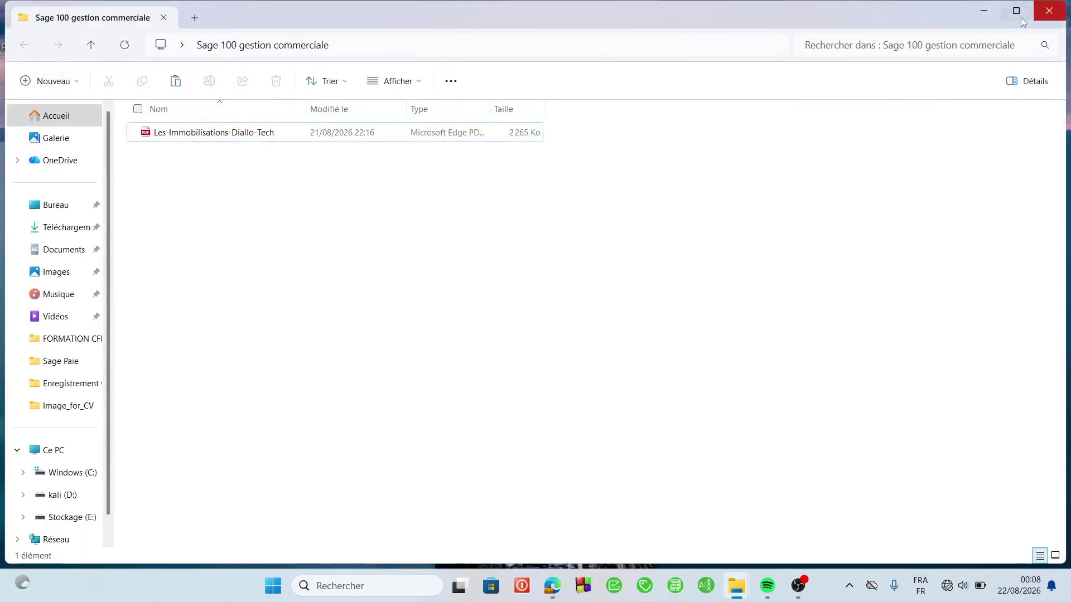
- Open Revisions Immobilisation > Tutos Immo from the desktop and launch the Tuto Immo file
left_click(1048, 11)
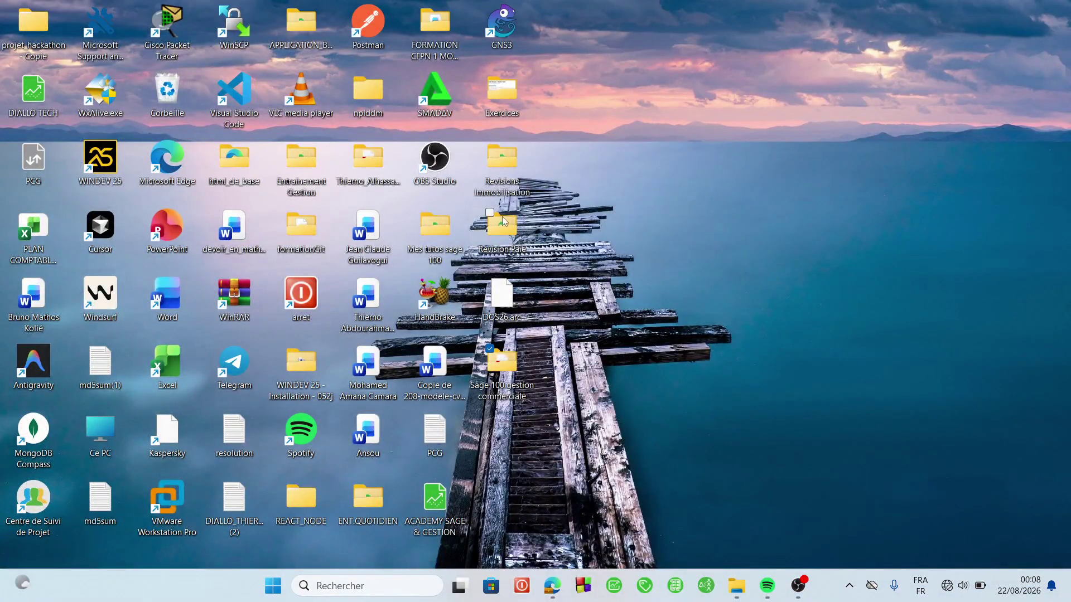
double_click(508, 159)
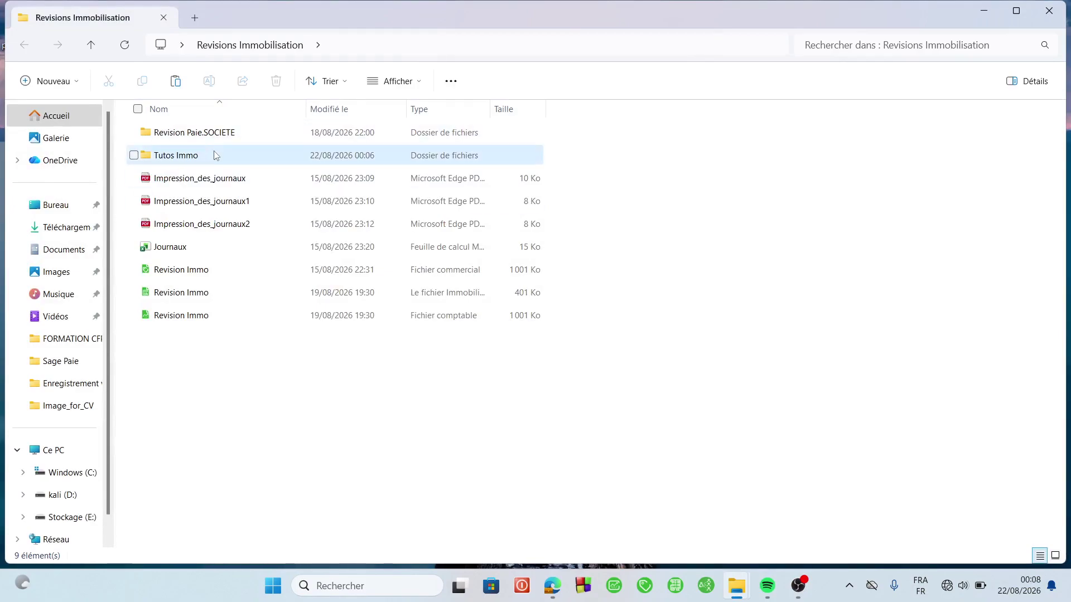
double_click(217, 156)
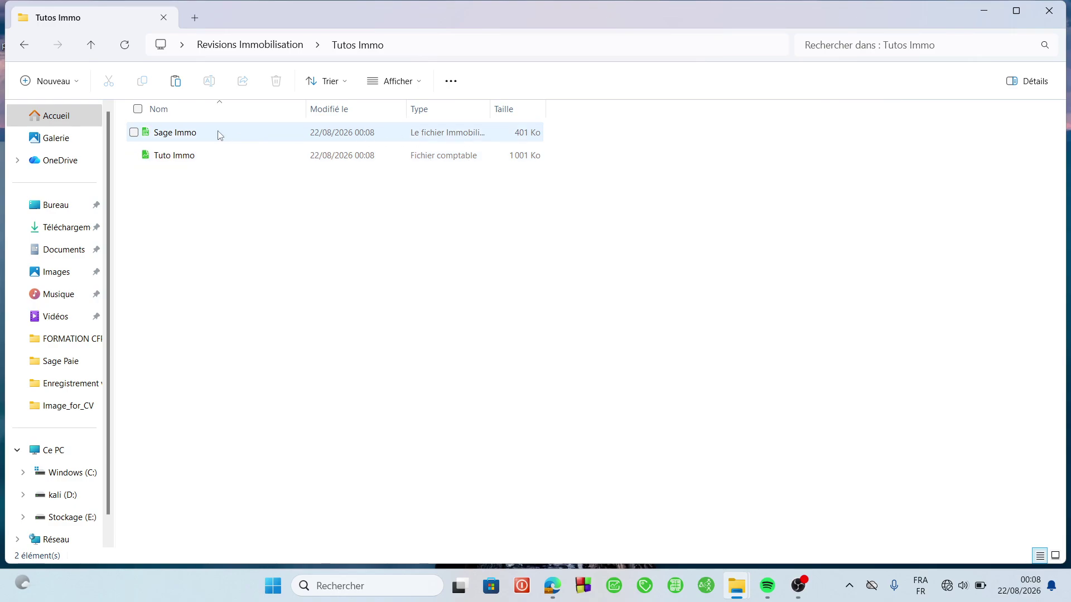
double_click(382, 162)
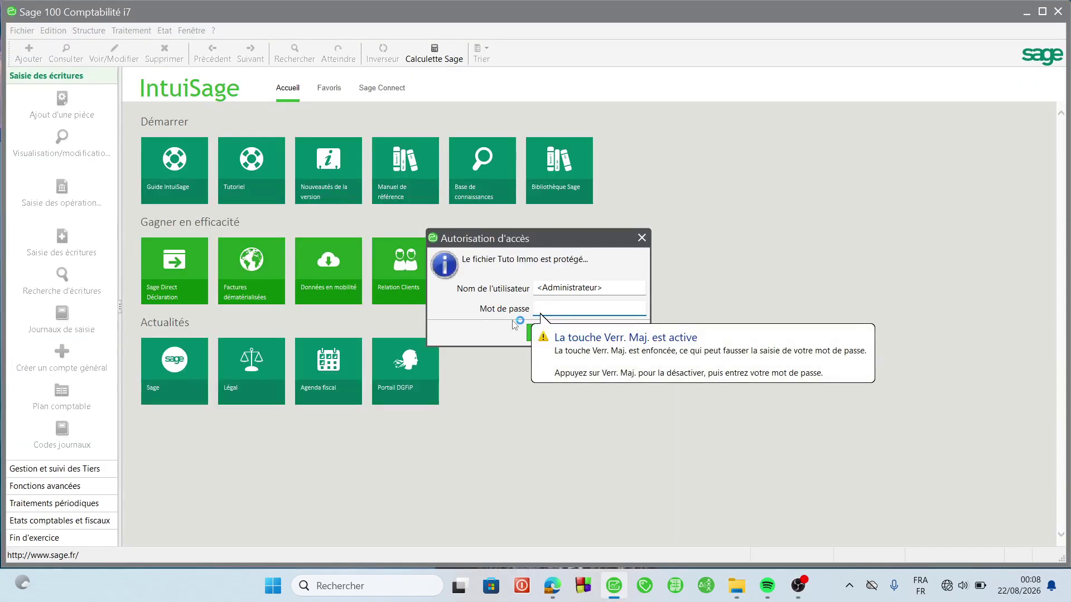
- Sign in to Tuto Immo and open Structure > Fusion for Plan comptable, then browse for the source file
left_click(557, 342)
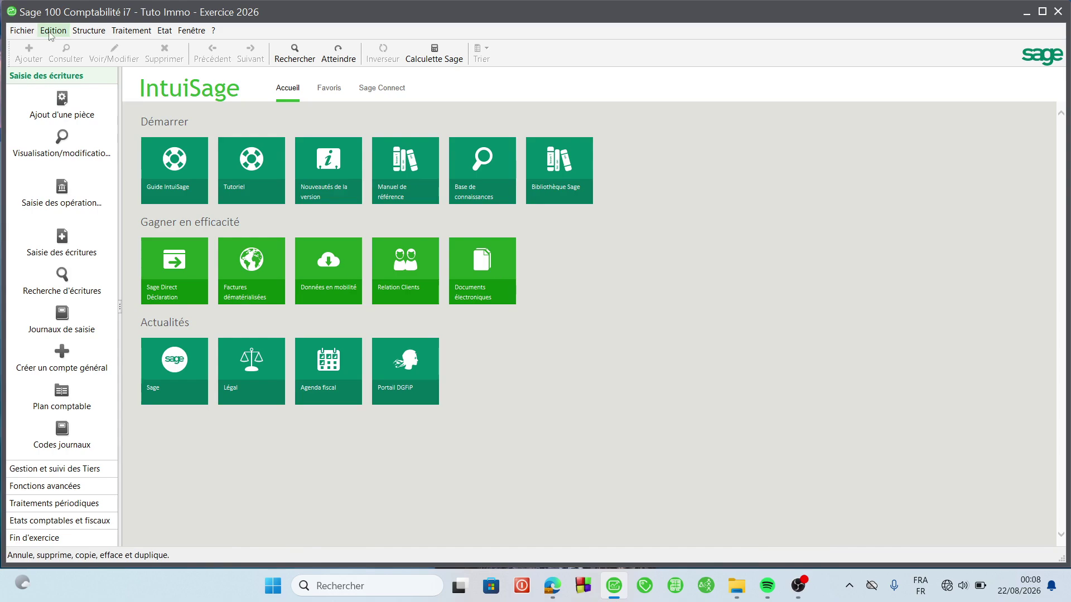
left_click(87, 31)
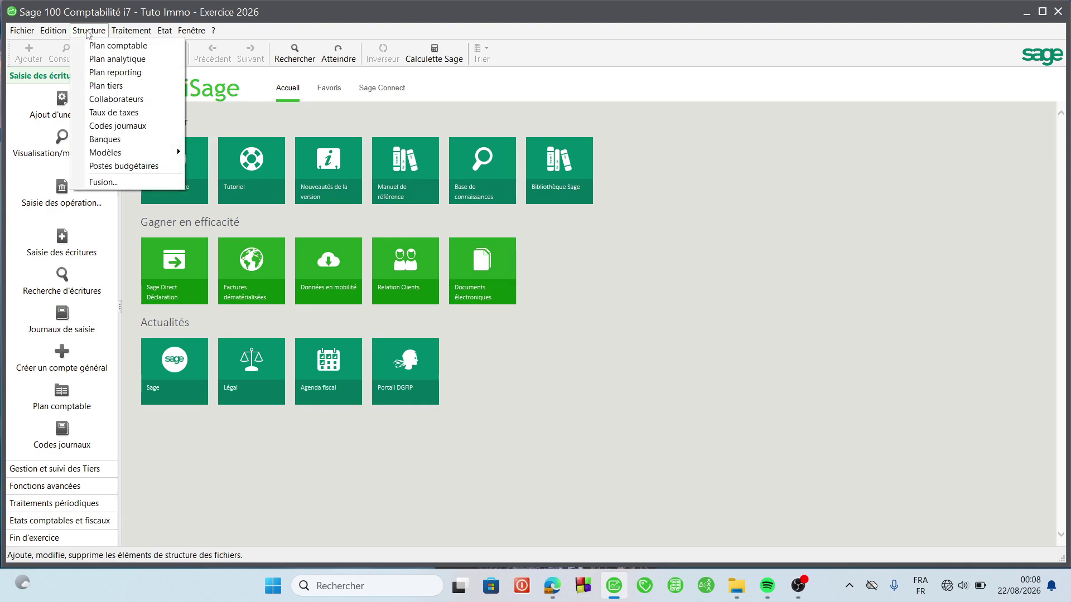
left_click(106, 182)
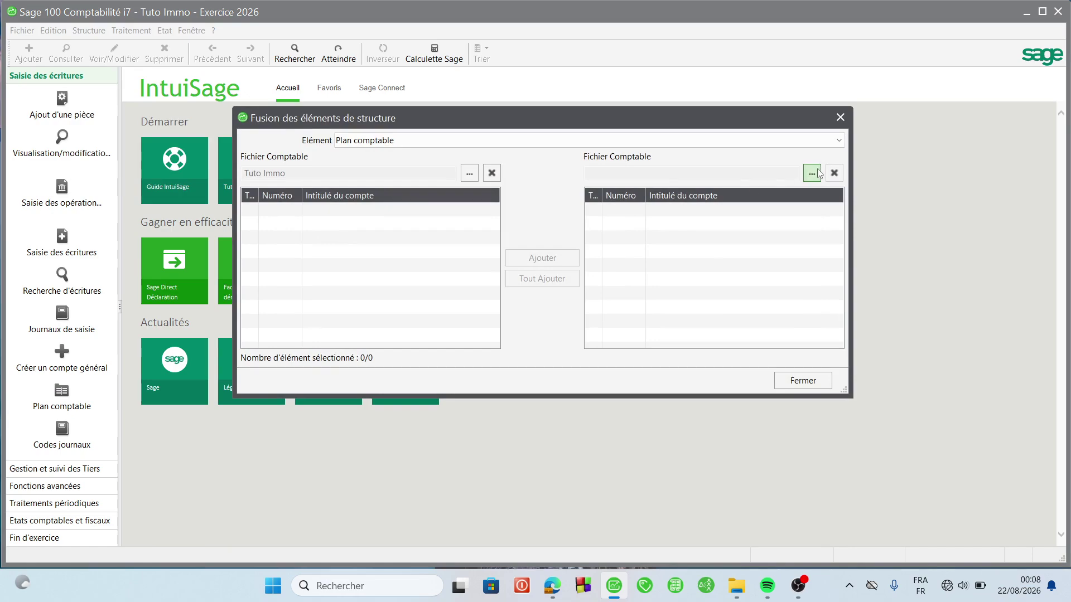
left_click(812, 175)
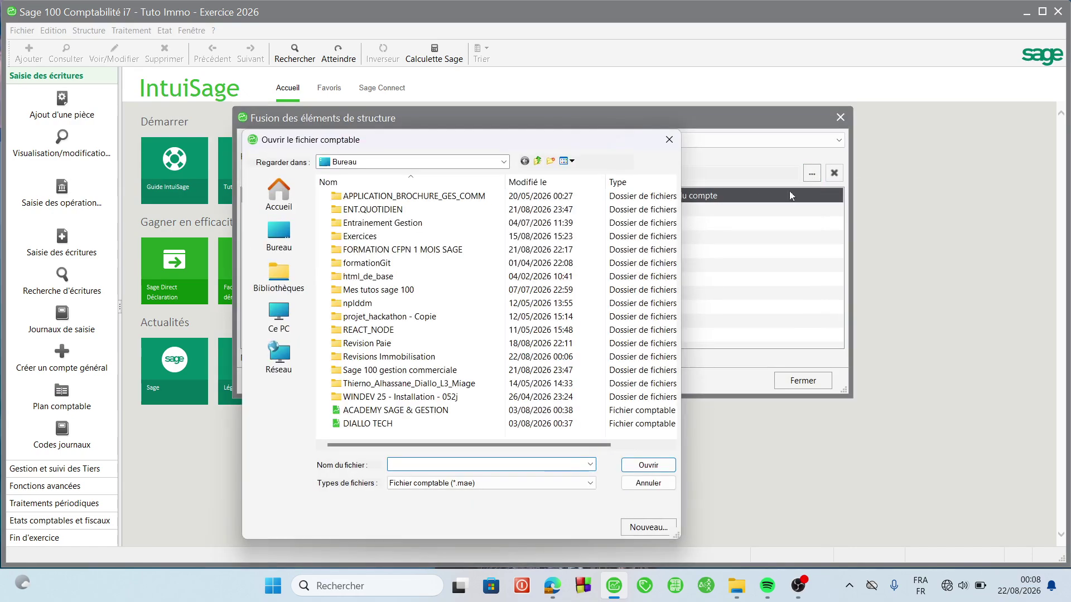
- Load DIALLO TECH as source and copy all 60 general accounts, including 401000, into Tuto Immo
double_click(386, 425)
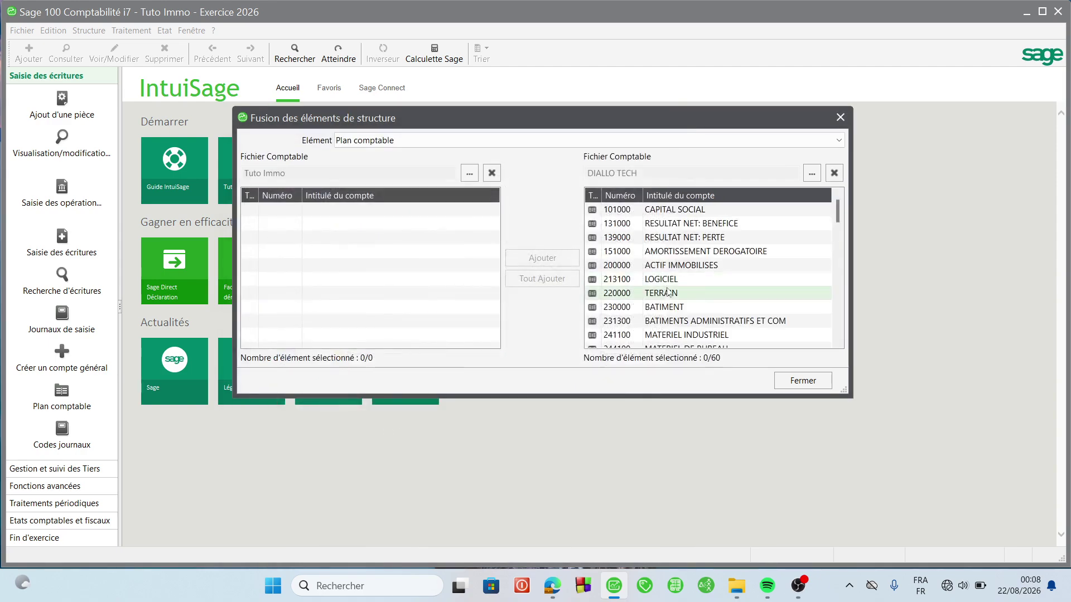
left_click(675, 269)
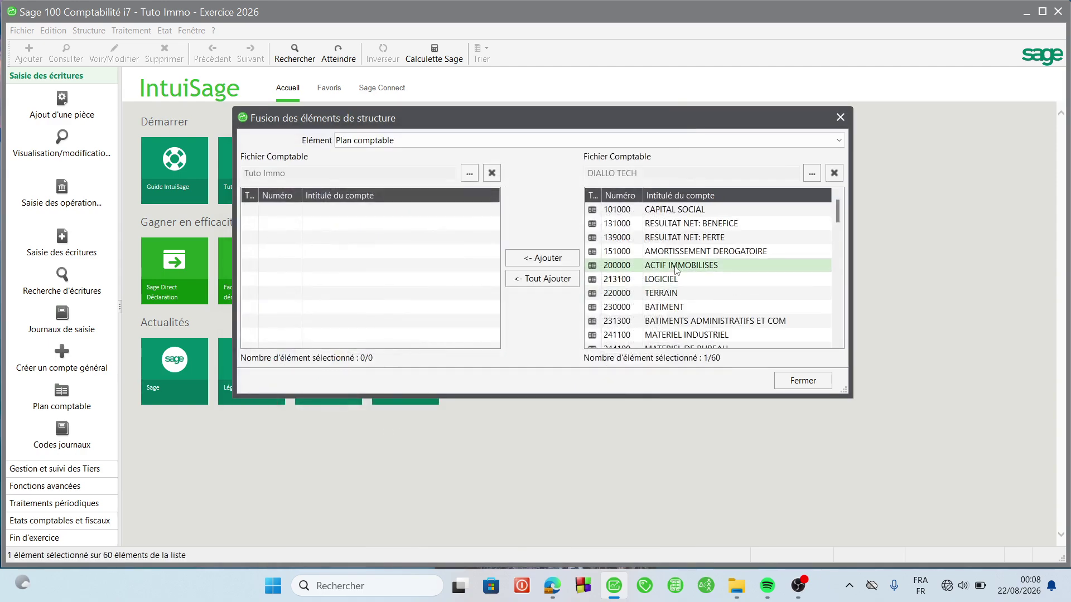
left_click(542, 279)
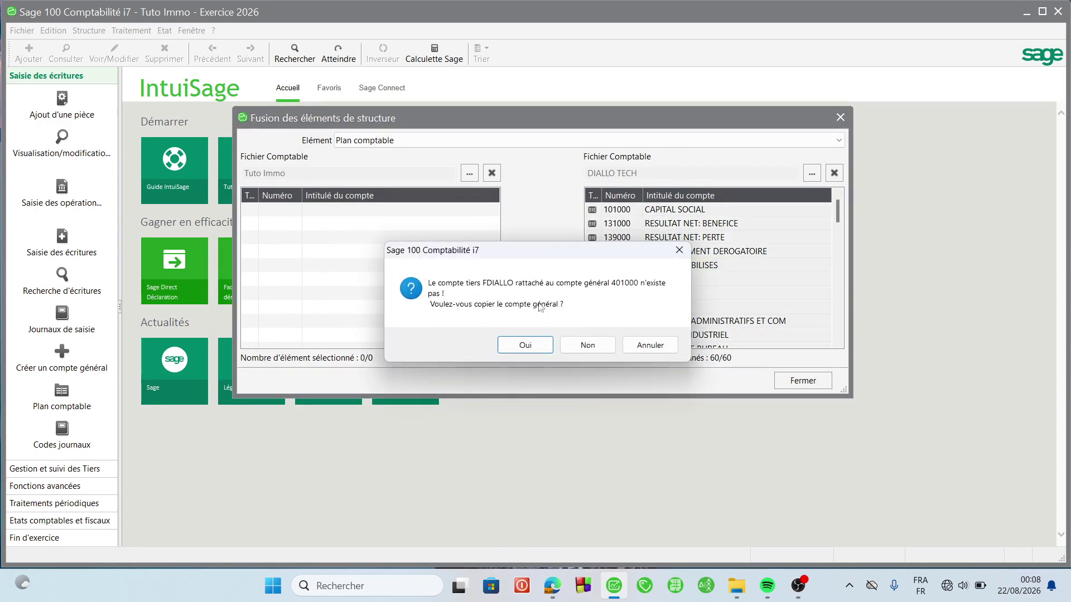
left_click(512, 346)
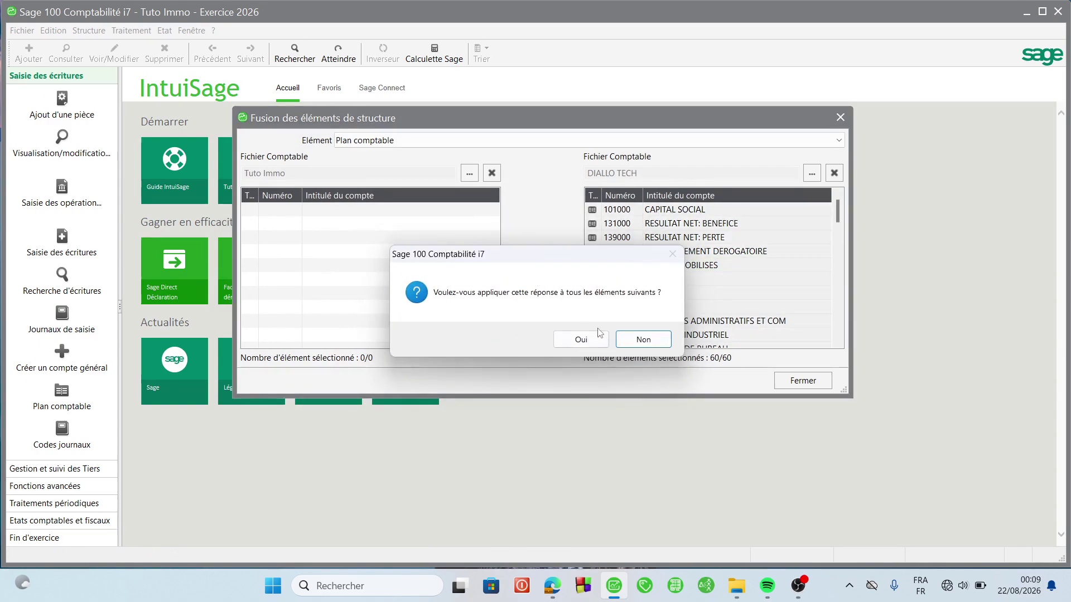
left_click(580, 340)
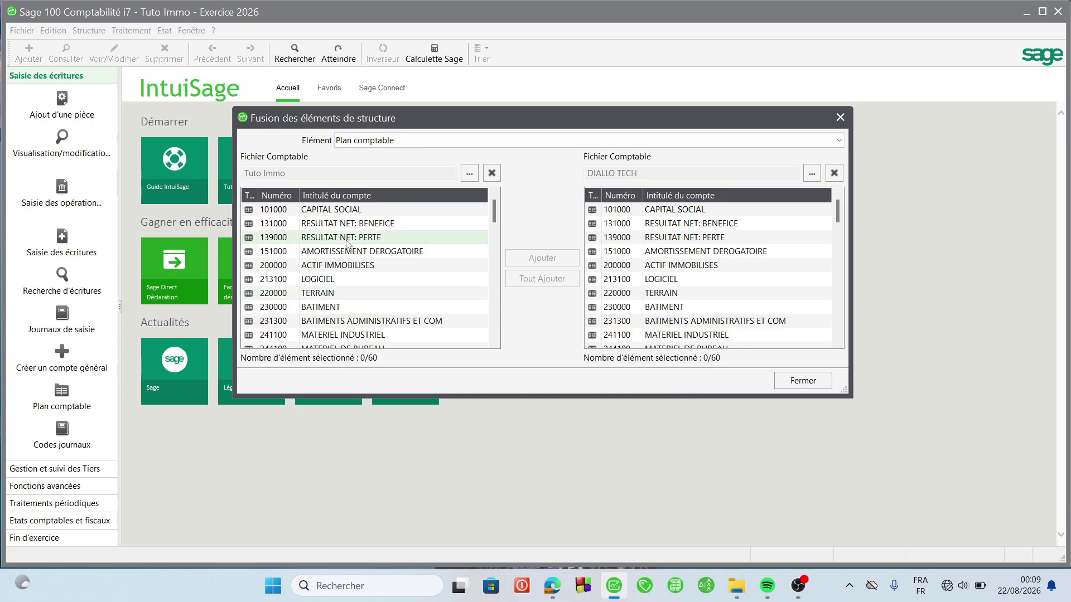
scroll(347, 243, "down", 10)
scroll(390, 229, "up", 10)
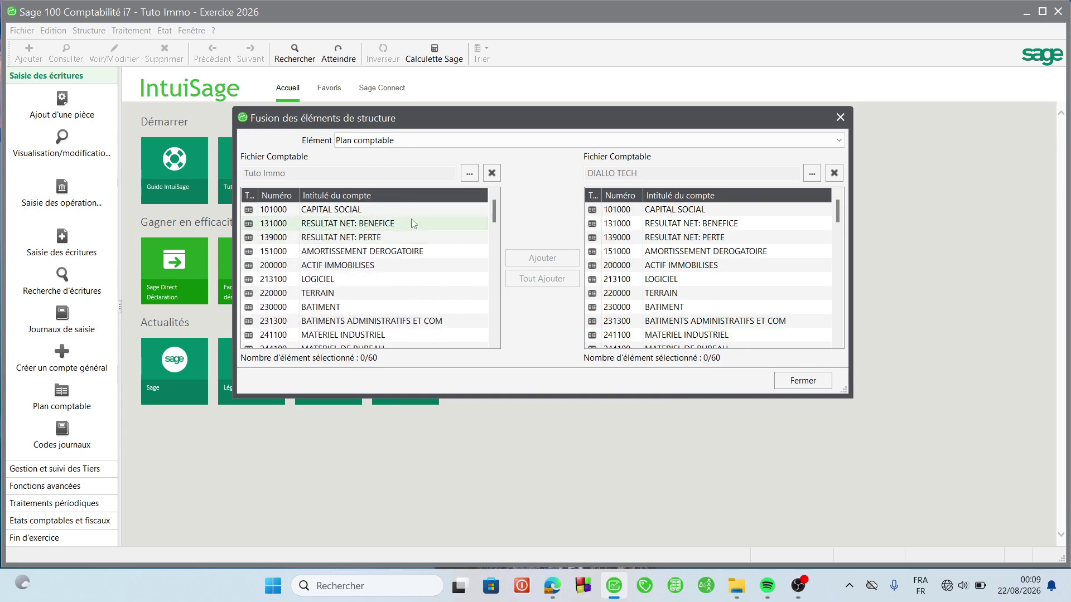
left_click(801, 139)
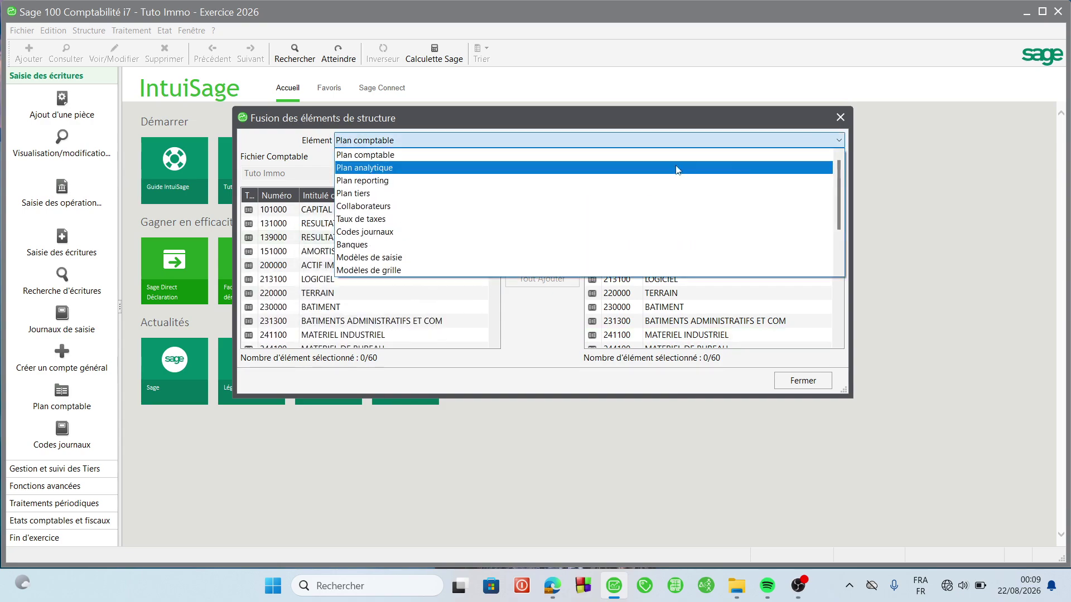
- Merge all 11 DIALLO TECH third-party accounts into Tuto Immo's Plan tiers
left_click(378, 196)
left_click(712, 266)
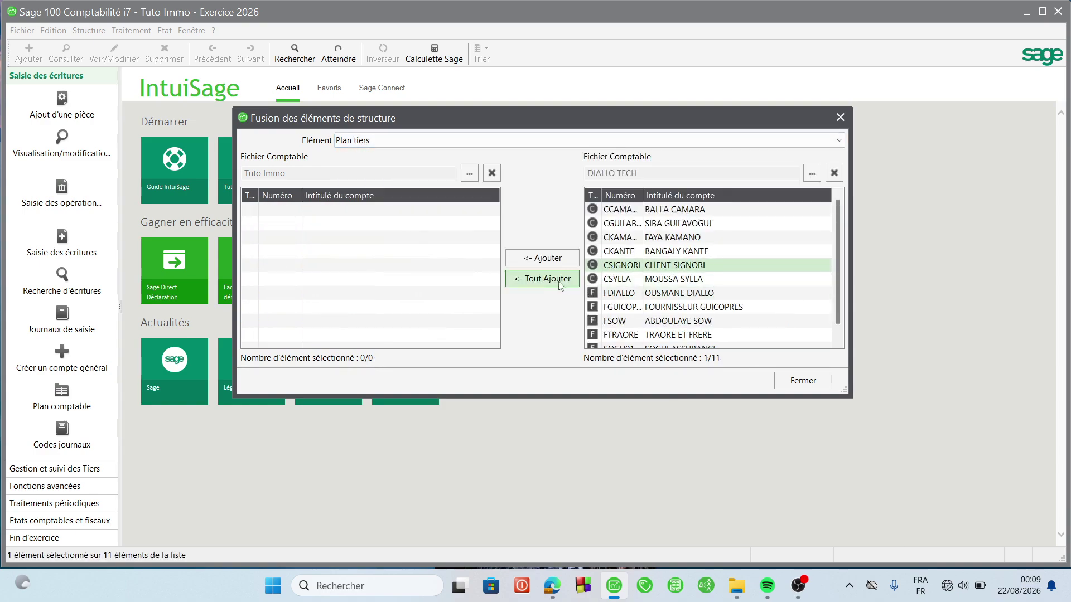
left_click(559, 279)
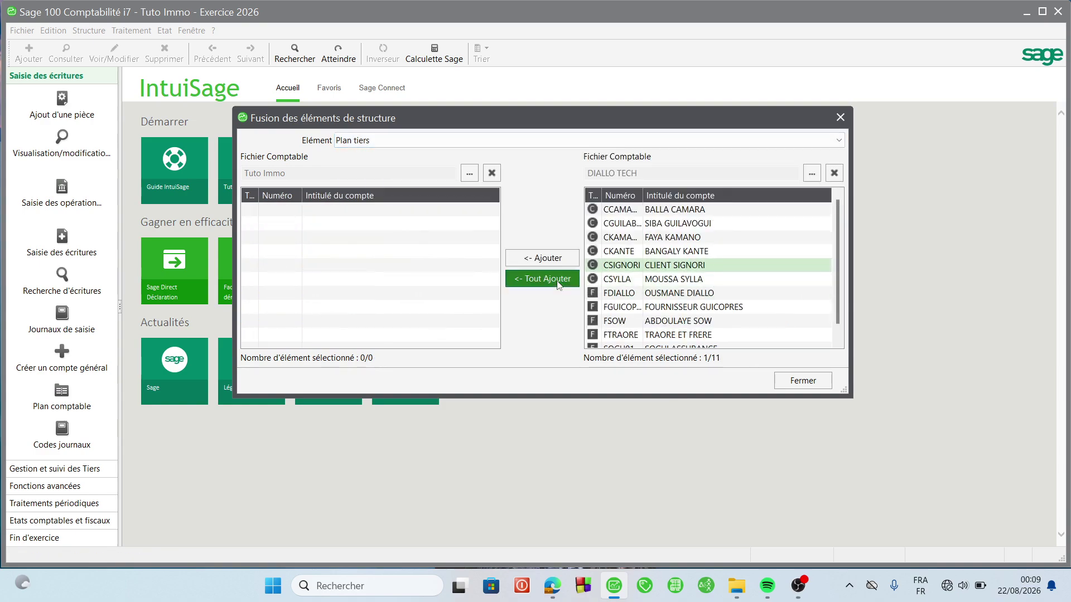
- Merge DIALLO TECH's three tax rates, including TVAF1, into Tuto Immo
left_click(707, 144)
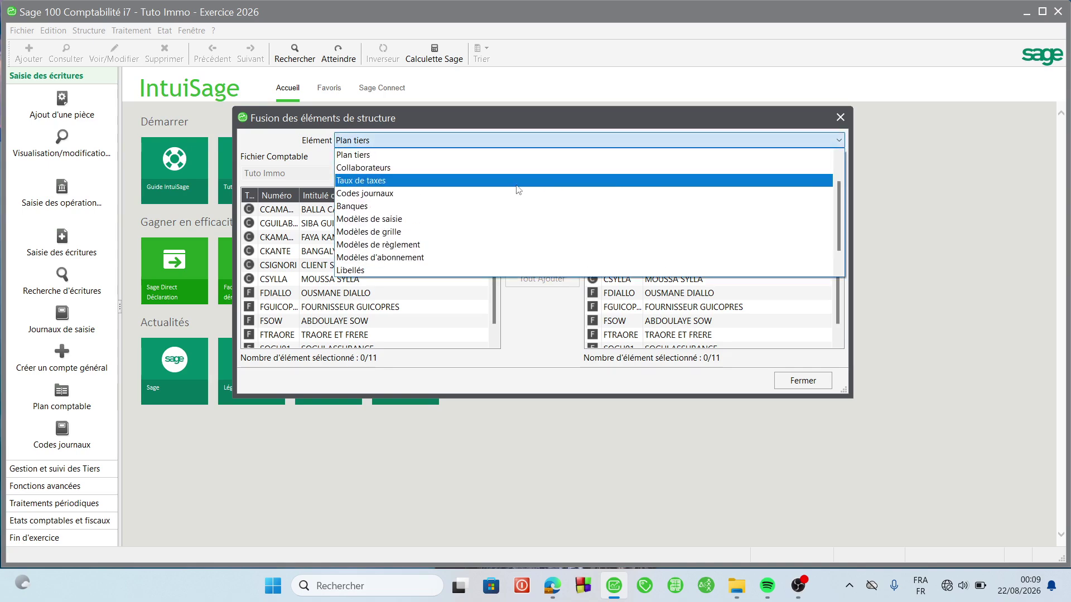
left_click(483, 185)
left_click(646, 210)
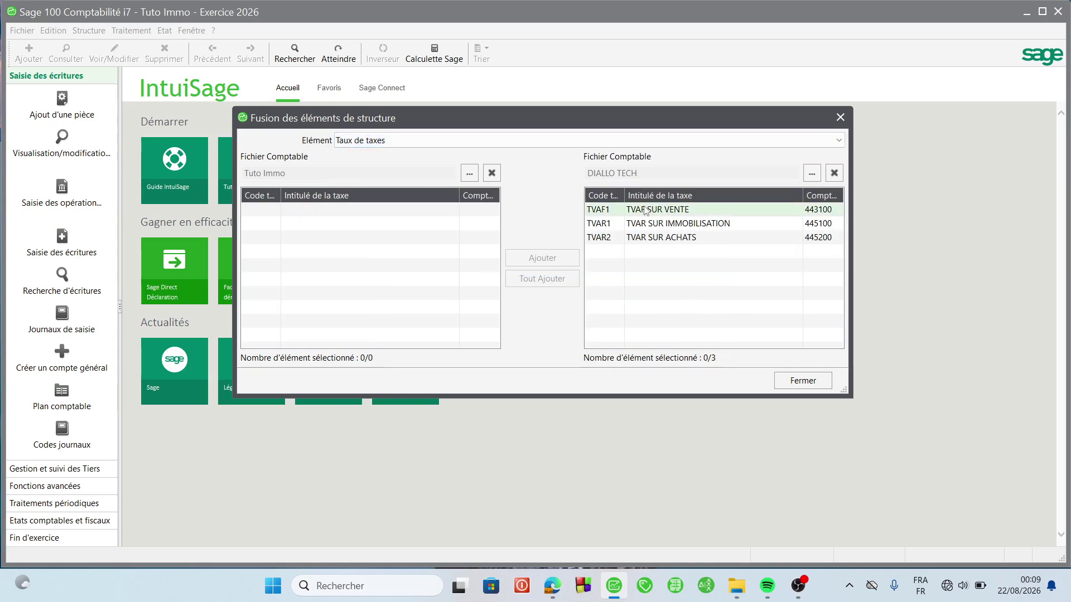
left_click(557, 279)
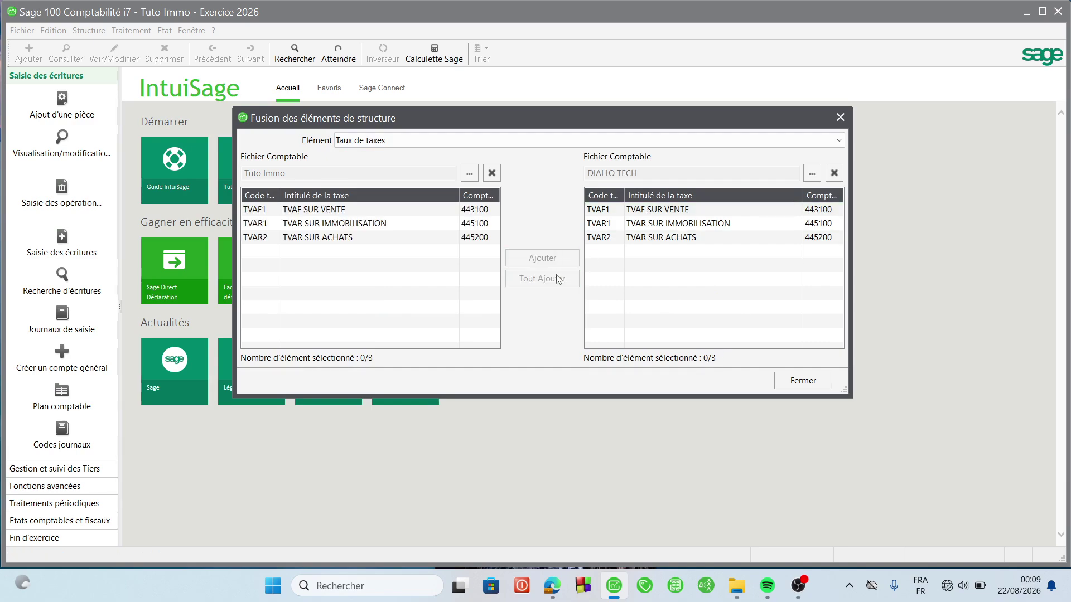
- Merge all nine DIALLO TECH journal codes, including CA, and close the Fusion window
left_click(721, 143)
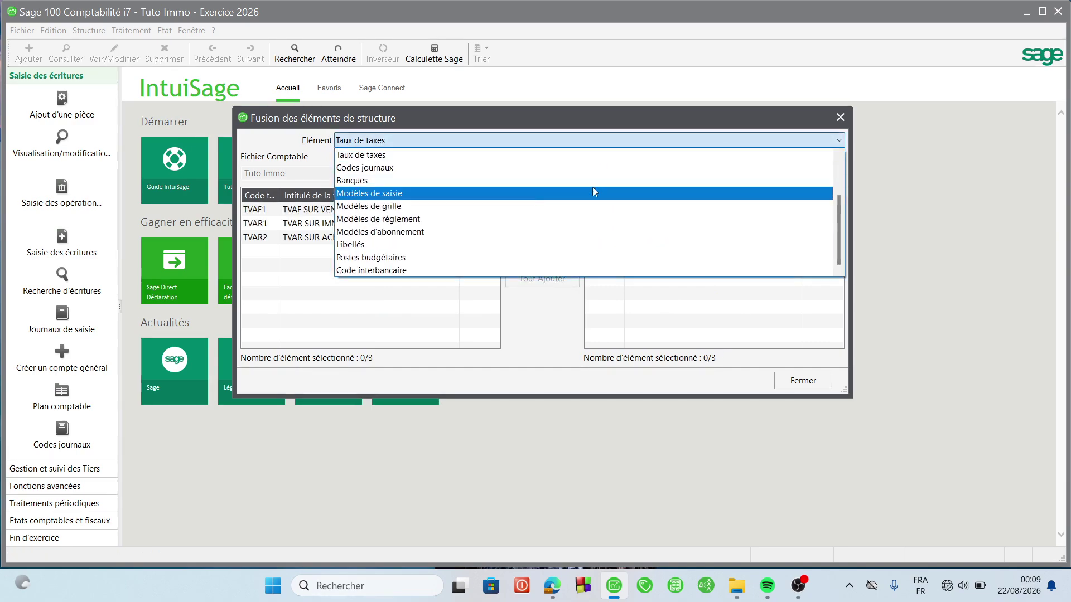
left_click(422, 170)
left_click(602, 251)
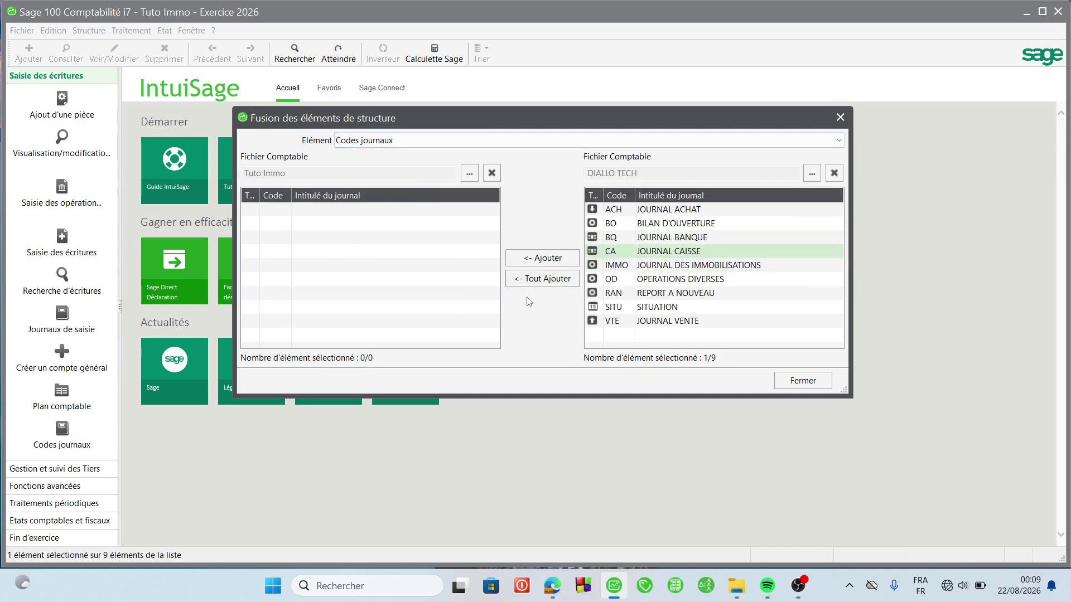
left_click(536, 278)
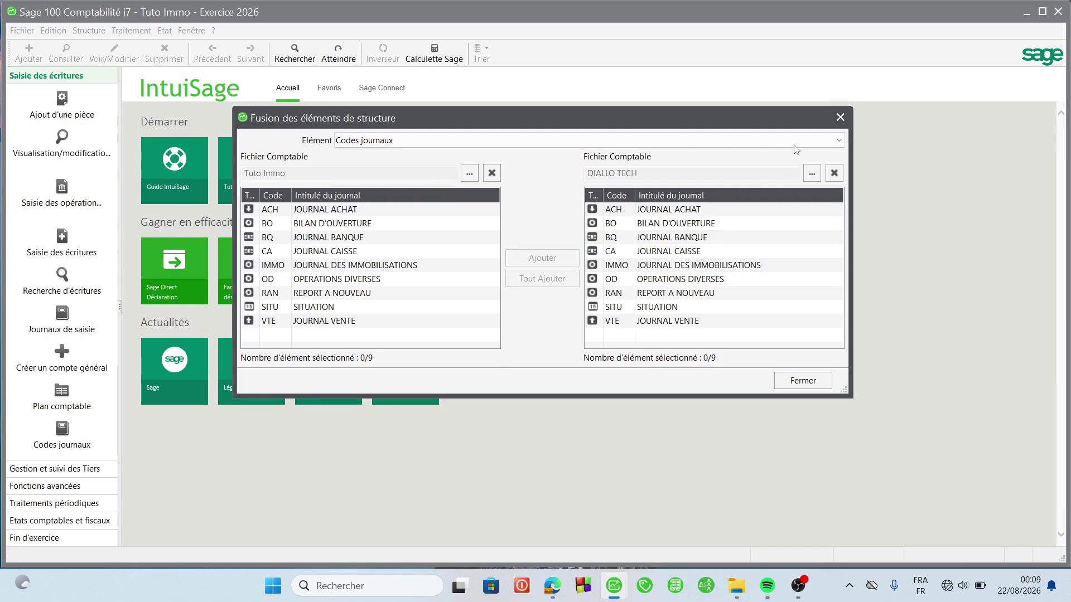
left_click(840, 117)
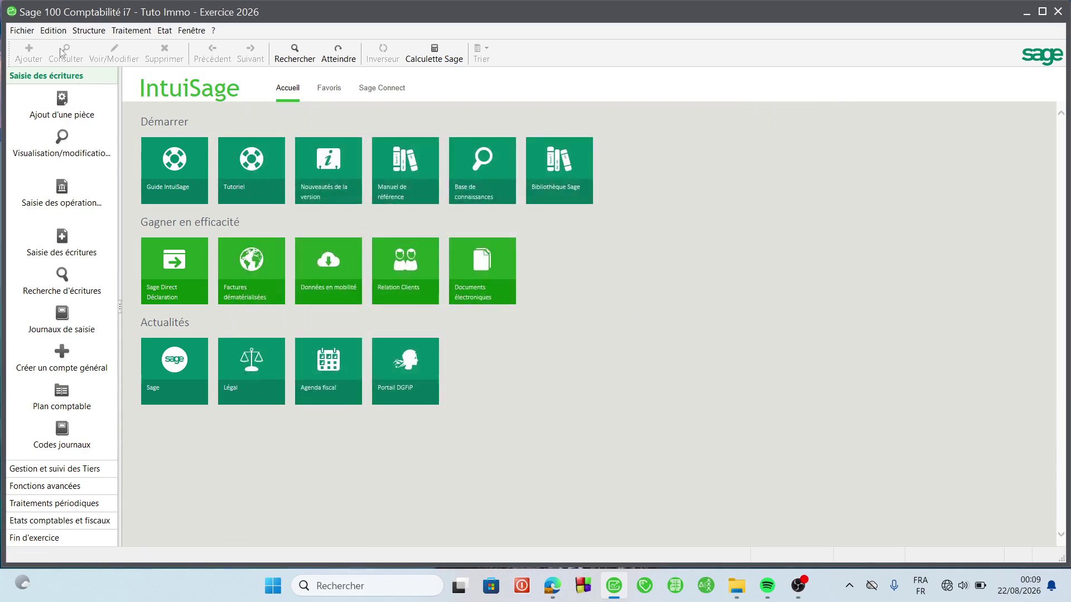
left_click(82, 34)
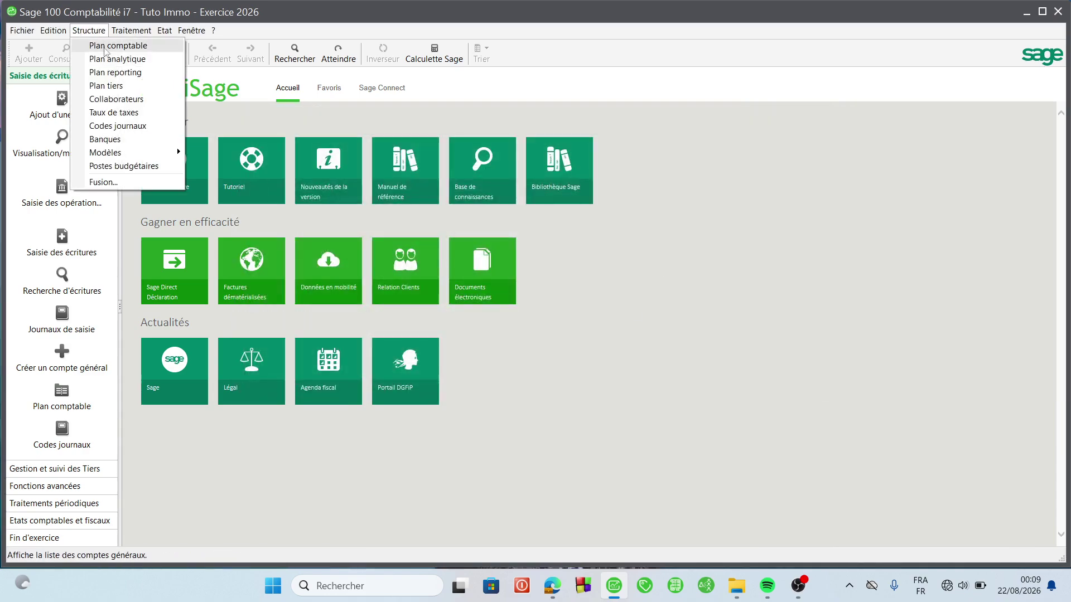
left_click(112, 49)
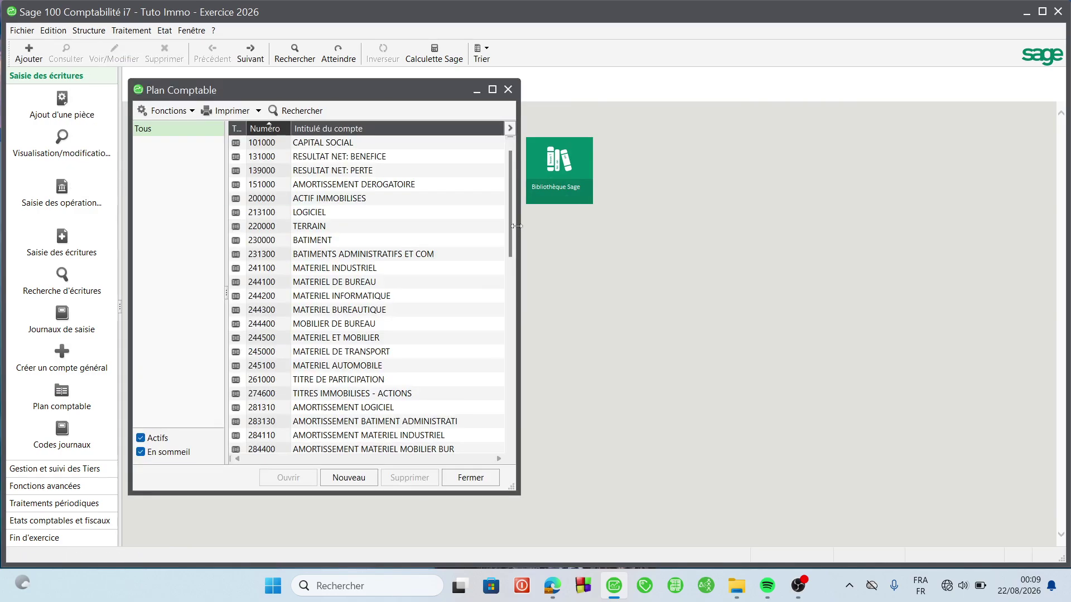
scroll(476, 206, "down", 13)
scroll(475, 206, "up", 13)
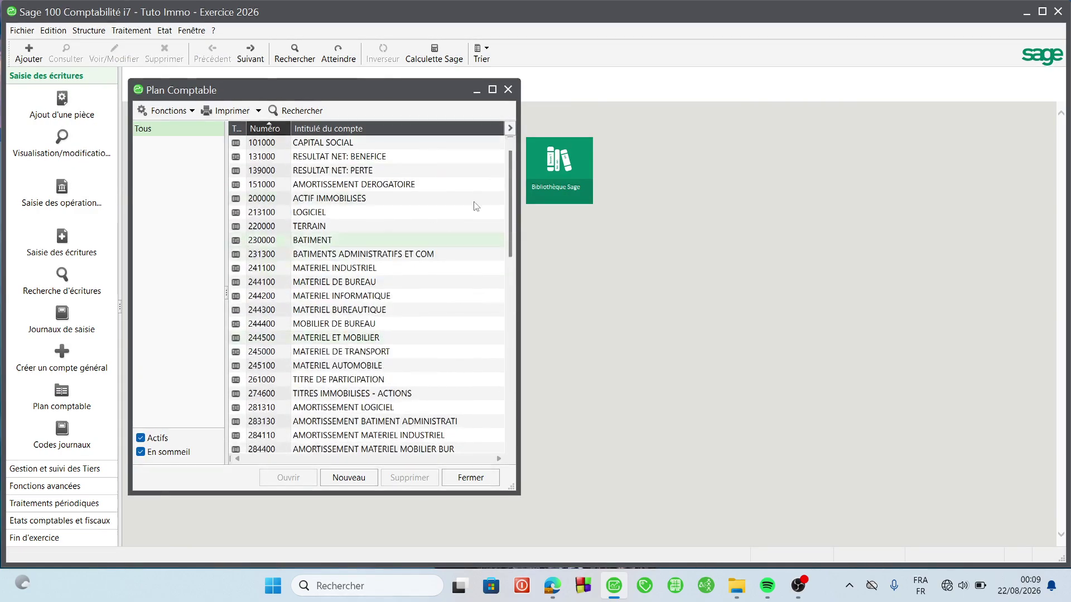
left_click(508, 89)
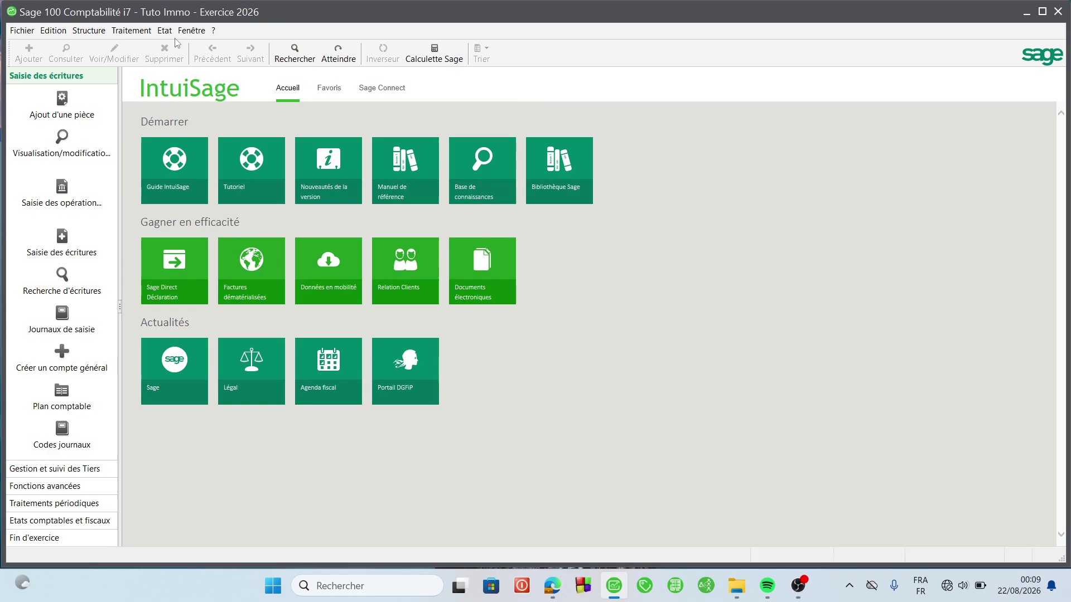
left_click(89, 30)
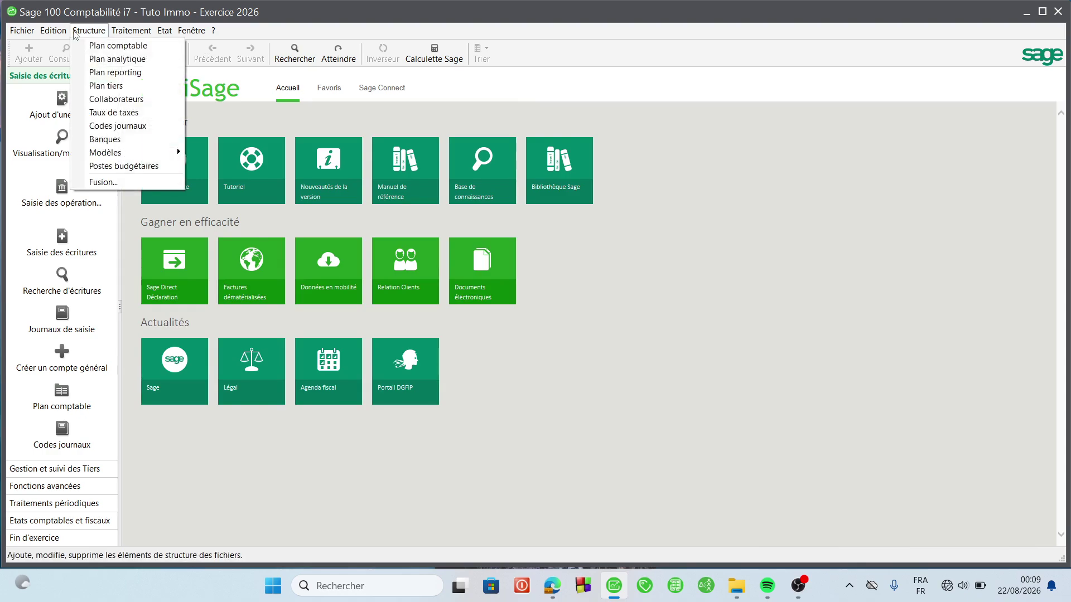
left_click(123, 85)
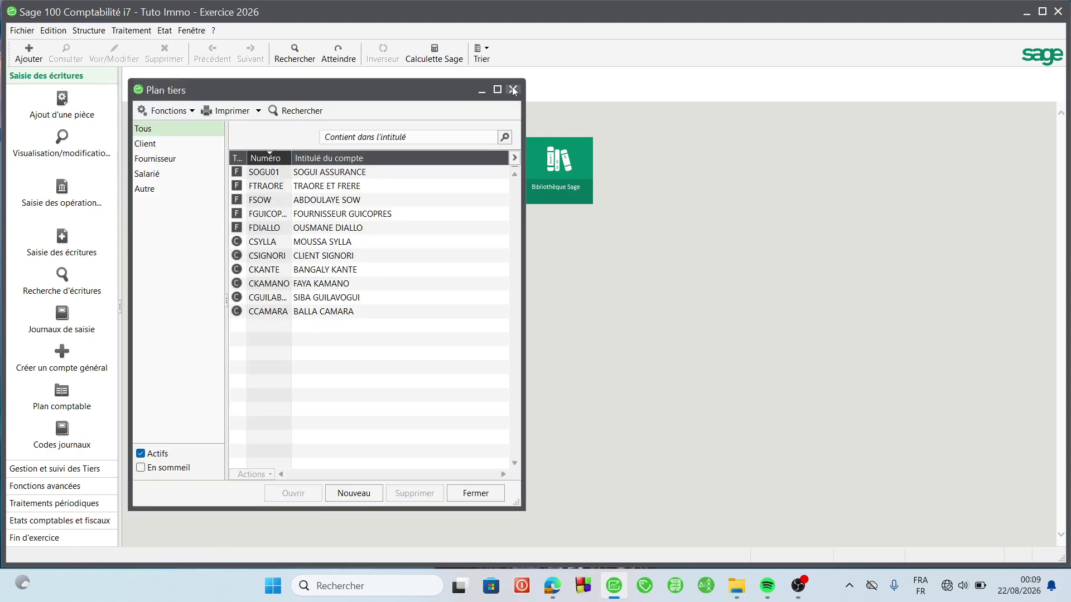
left_click(512, 90)
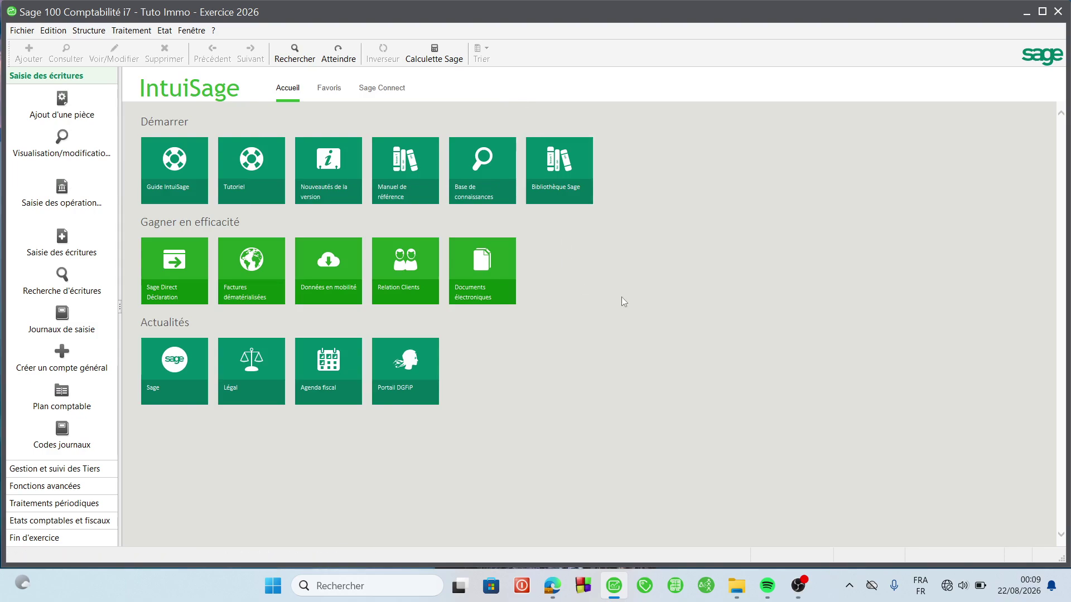